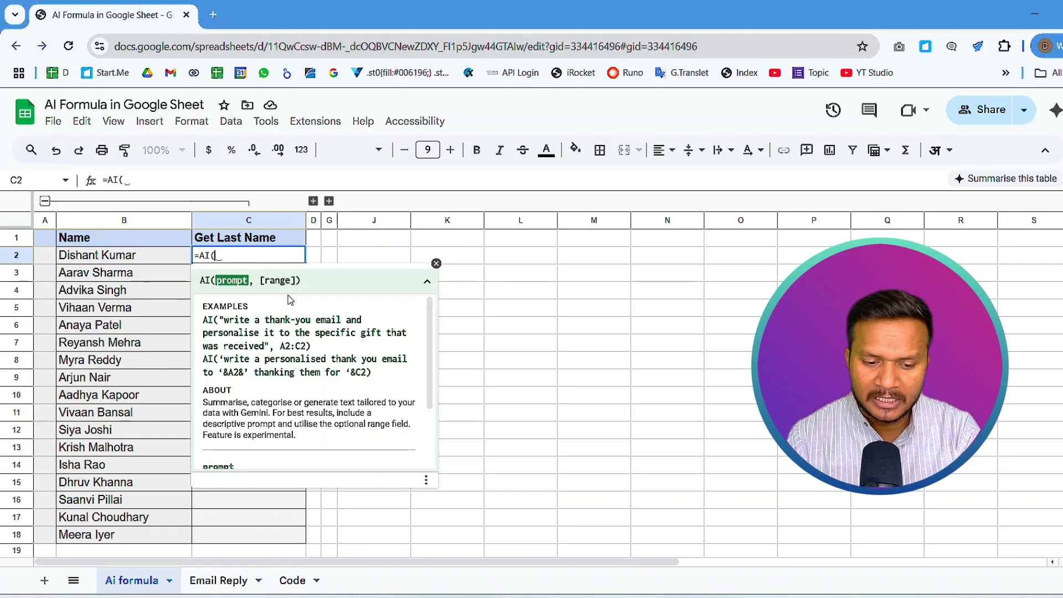
Step: Write the prompt "get the last name from this cell " in quotes as the argument of C2's AI formula
text(")
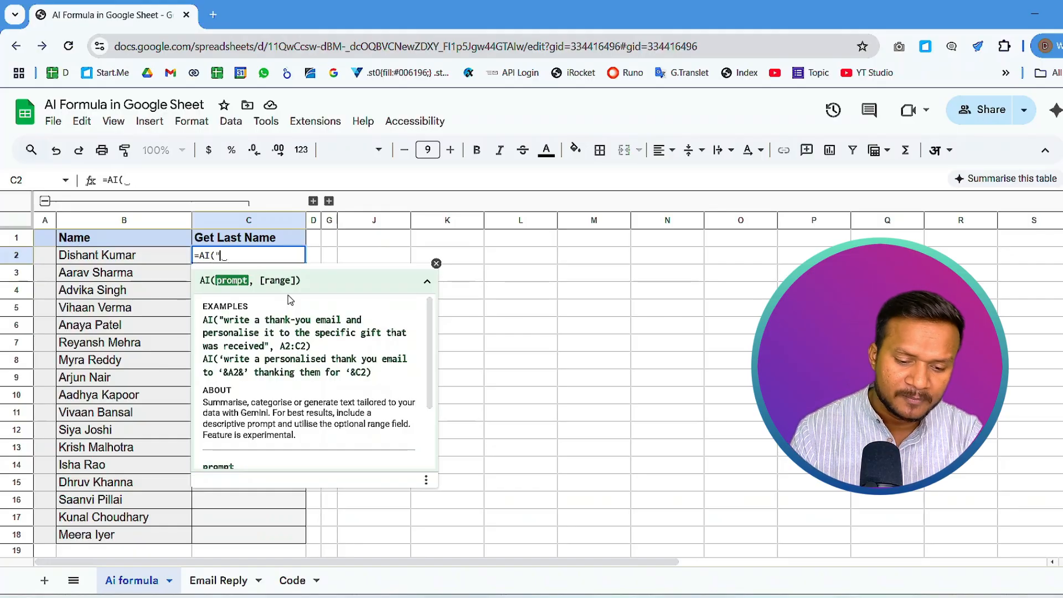
text(get)
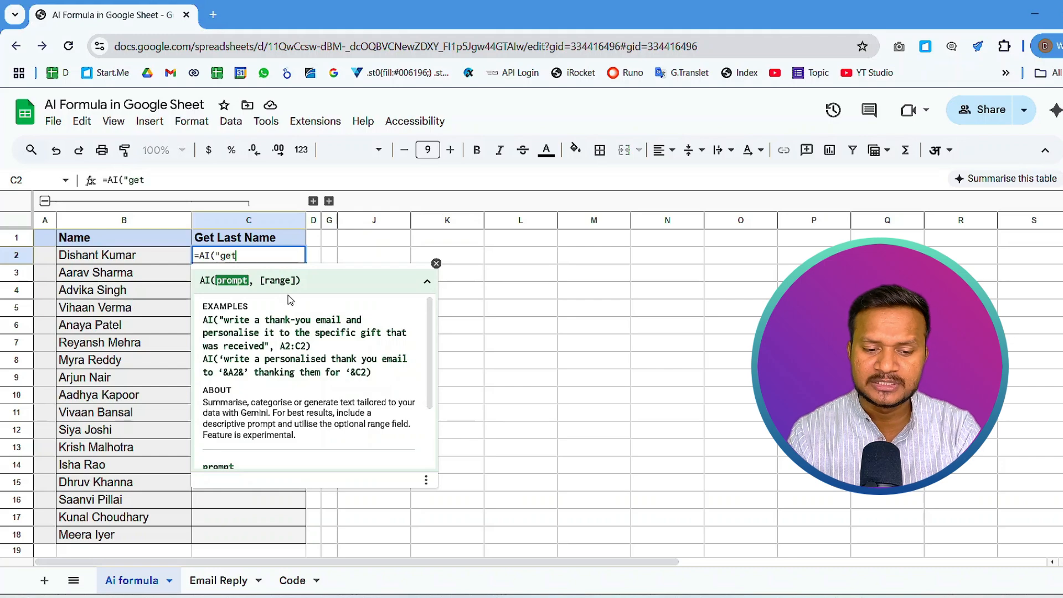
text( the last na)
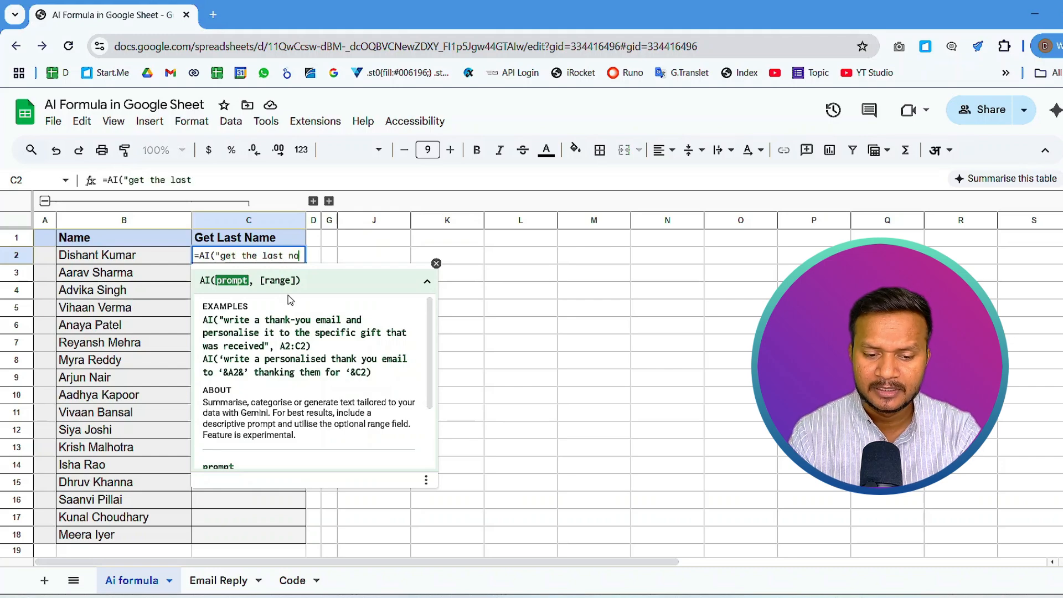
text(me form thi)
key(BackSpace)
key(BackSpace)
key(BackSpace)
key(BackSpace)
key(BackSpace)
key(BackSpace)
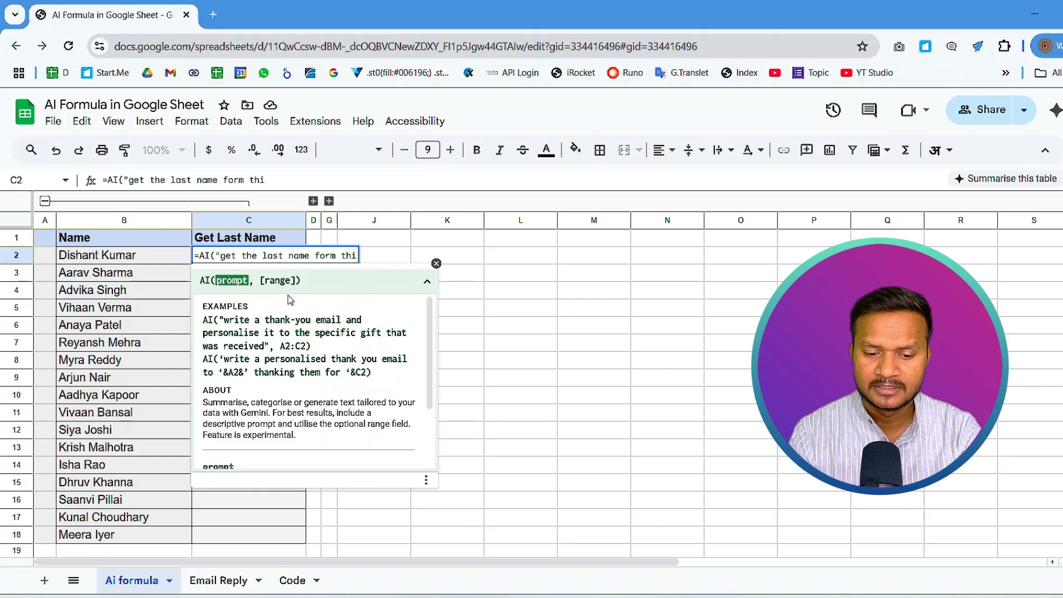
text(rom )
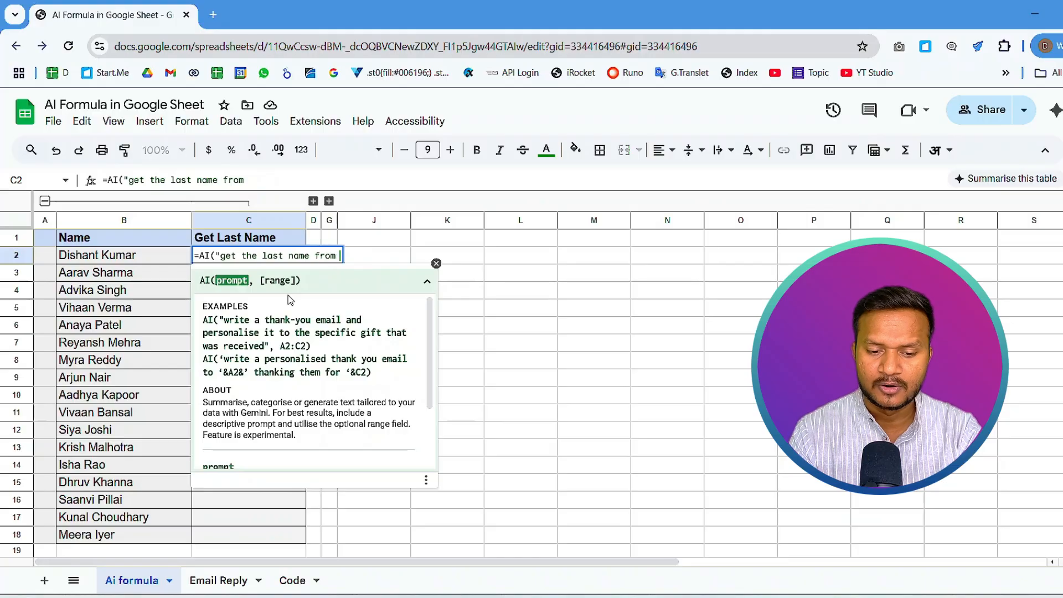
text(this cell)
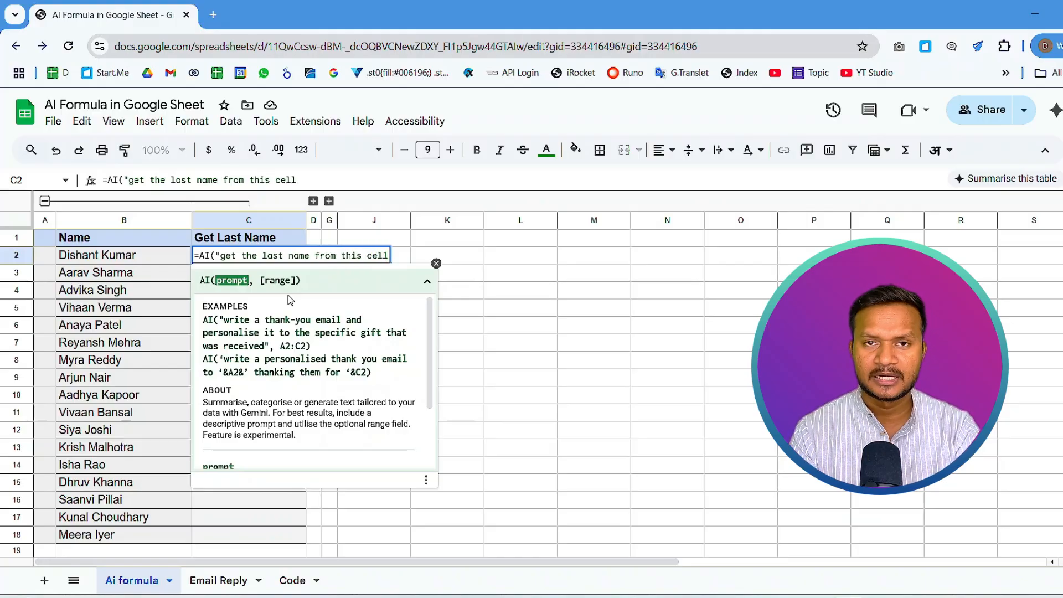
text( ")
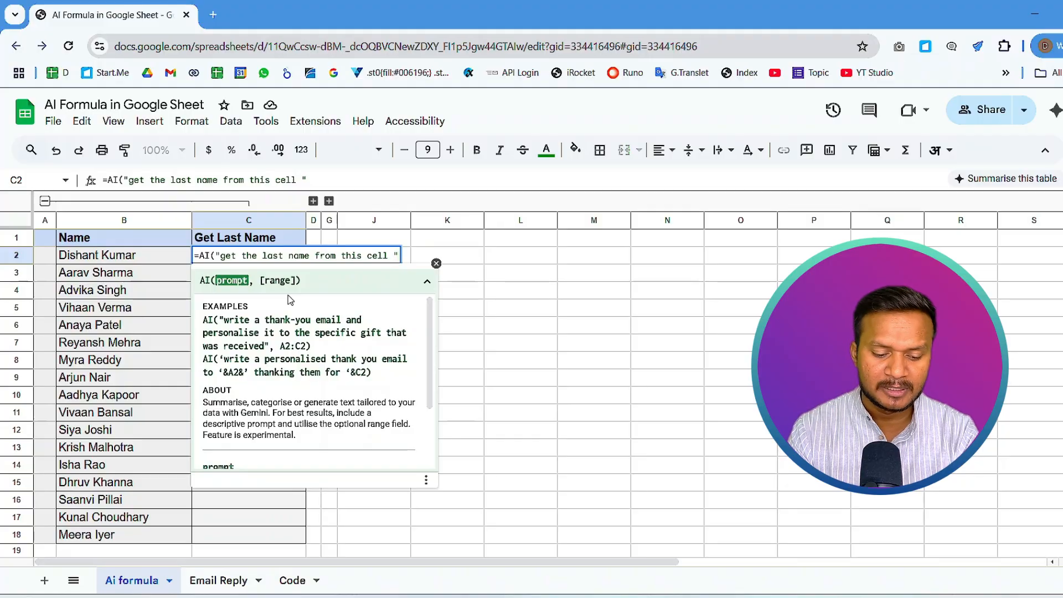
Step: Append &B2 to the prompt in C2 and close the formula's parenthesis
text(&A2)
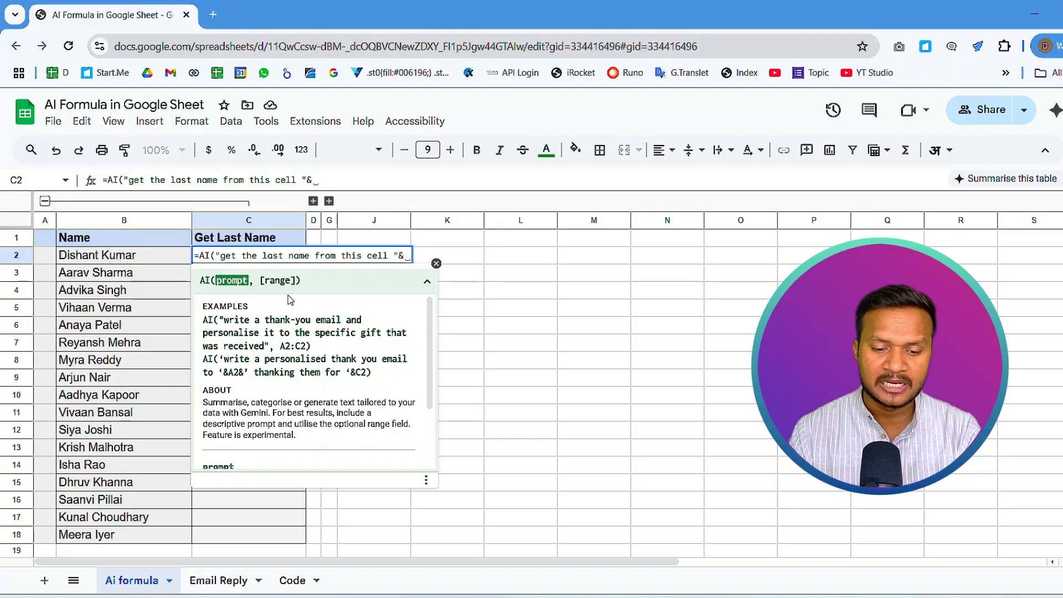
key(BackSpace)
key(BackSpace)
text(B2)
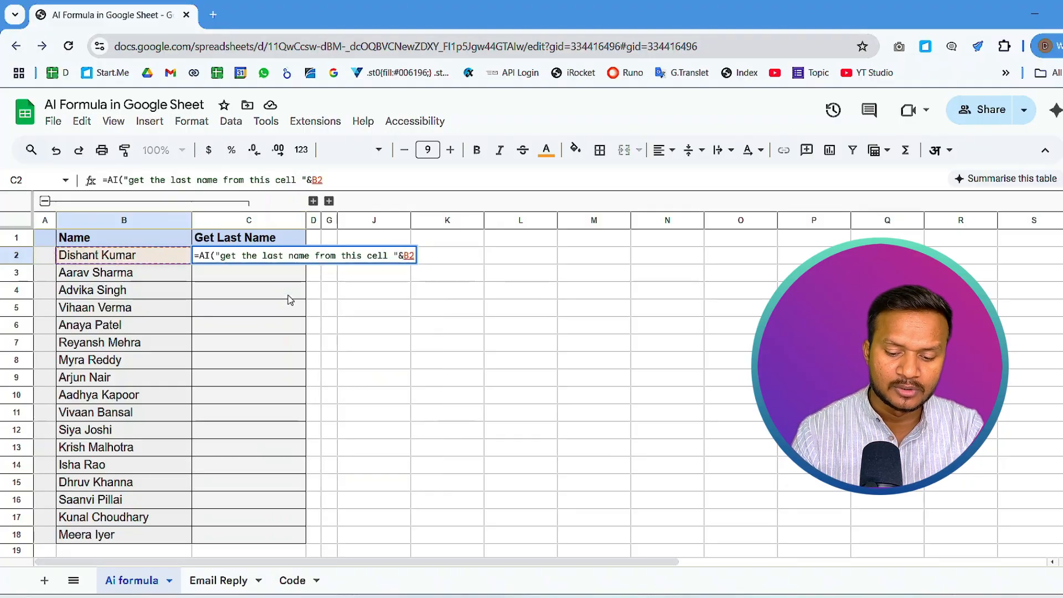
text())
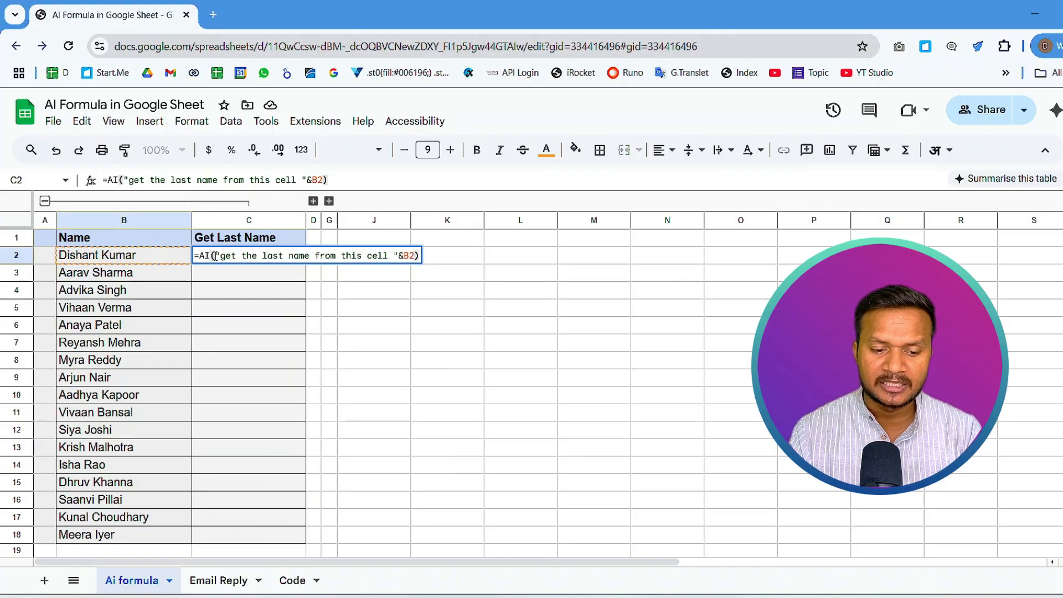
Step: Replace the word "cell" with "name" in C2's prompt and commit the formula
drag(215, 256, 414, 247)
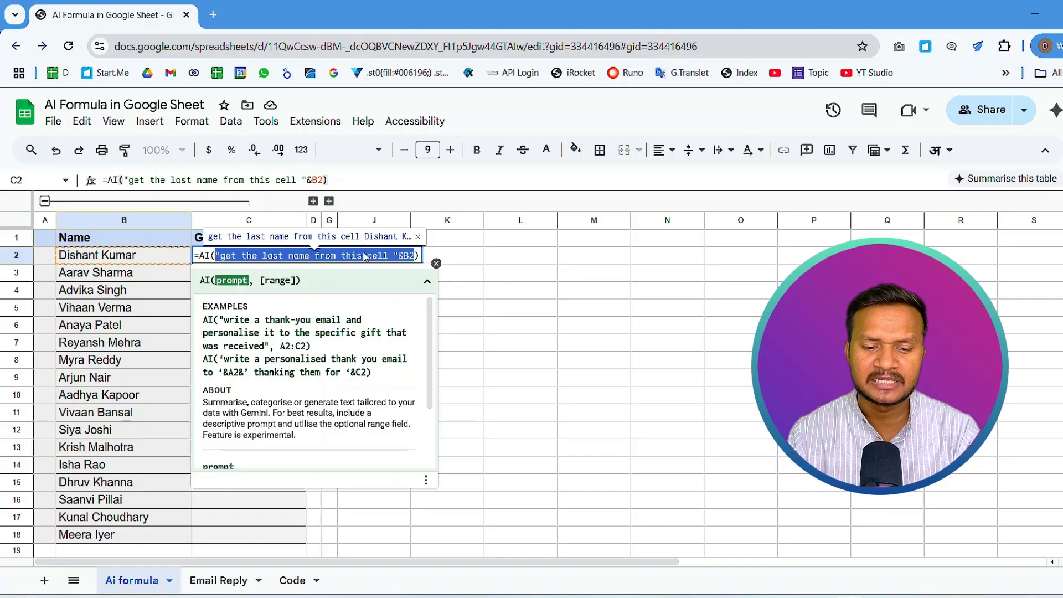
click(390, 255)
key(BackSpace)
key(BackSpace)
key(BackSpace)
key(BackSpace)
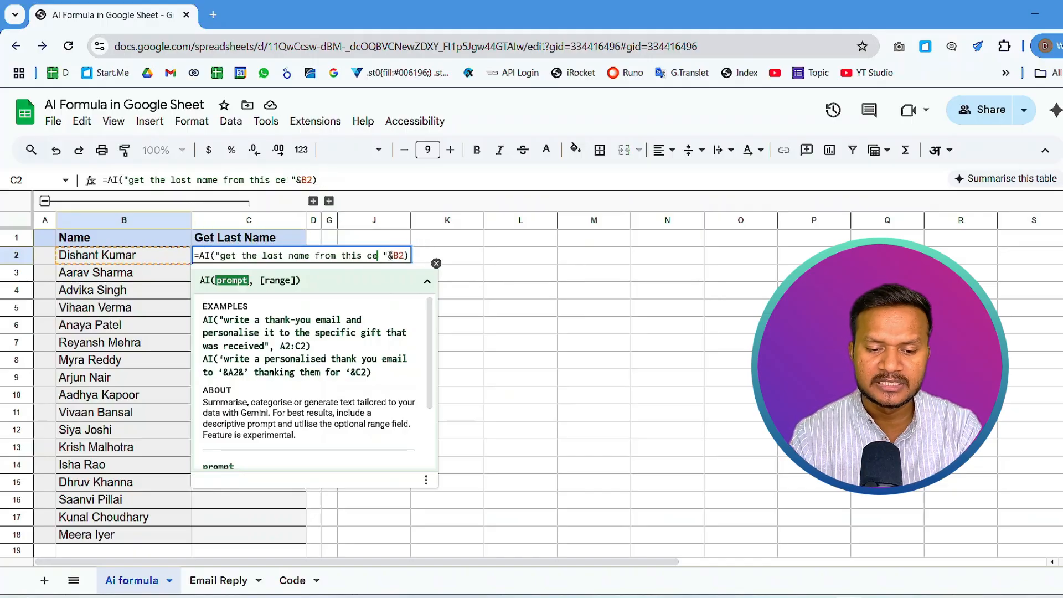
text(name)
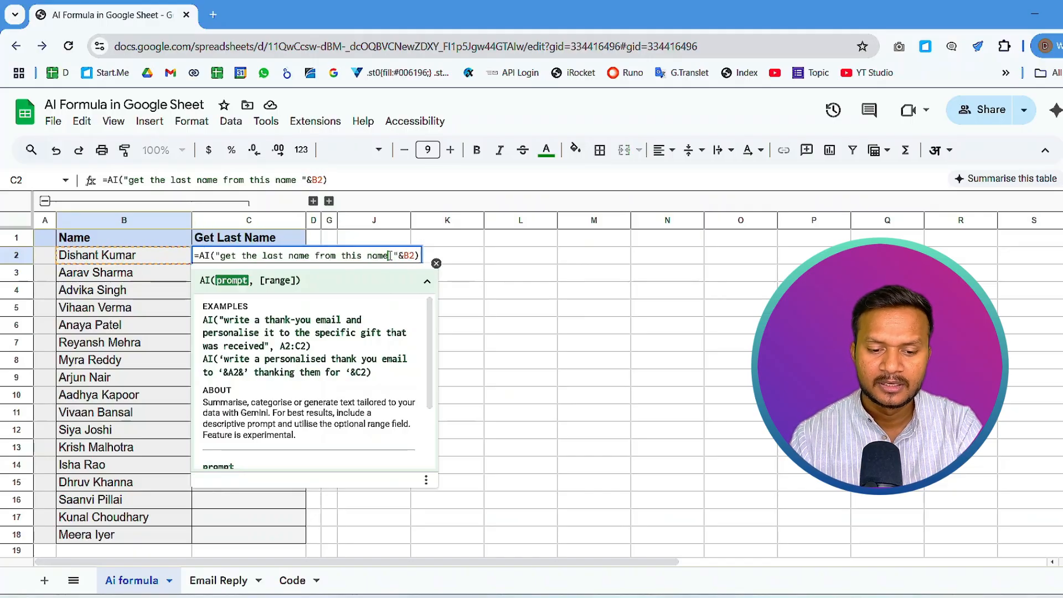
key(Return)
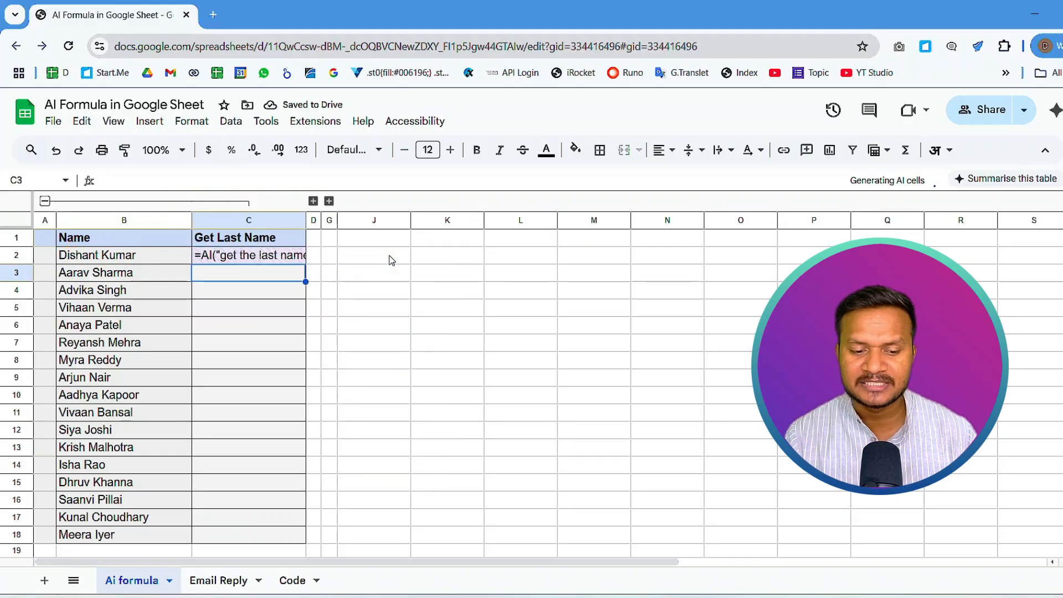
Step: Fill the AI formula from C2 down through C18 in the Get Last Name column
key(ctrl+Return)
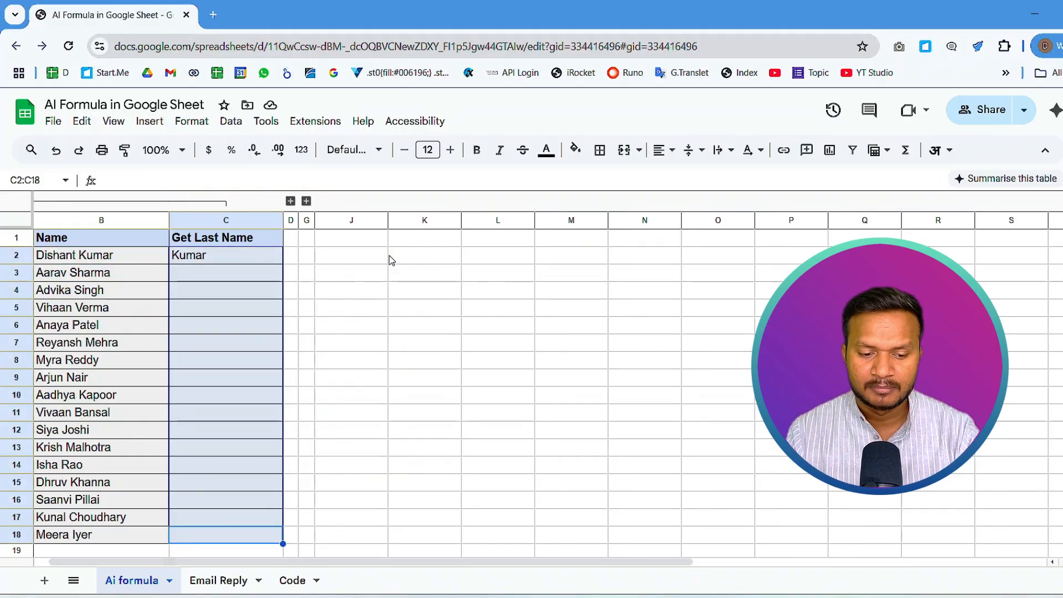
key(ctrl+d)
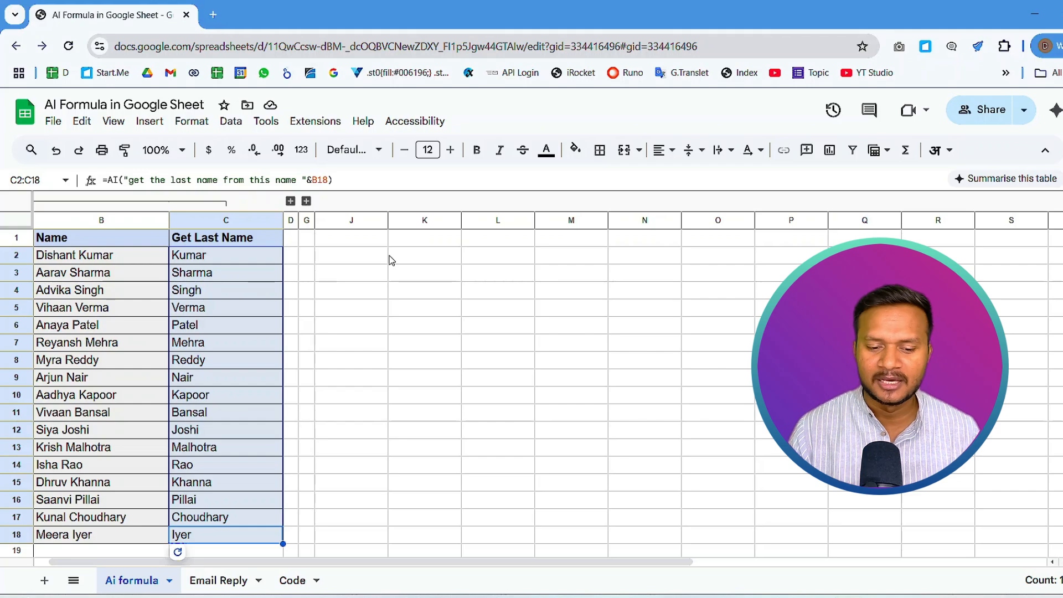
Step: Expand the collapsed column group holding Address and Get Pin Code, and select cell F2
click(306, 220)
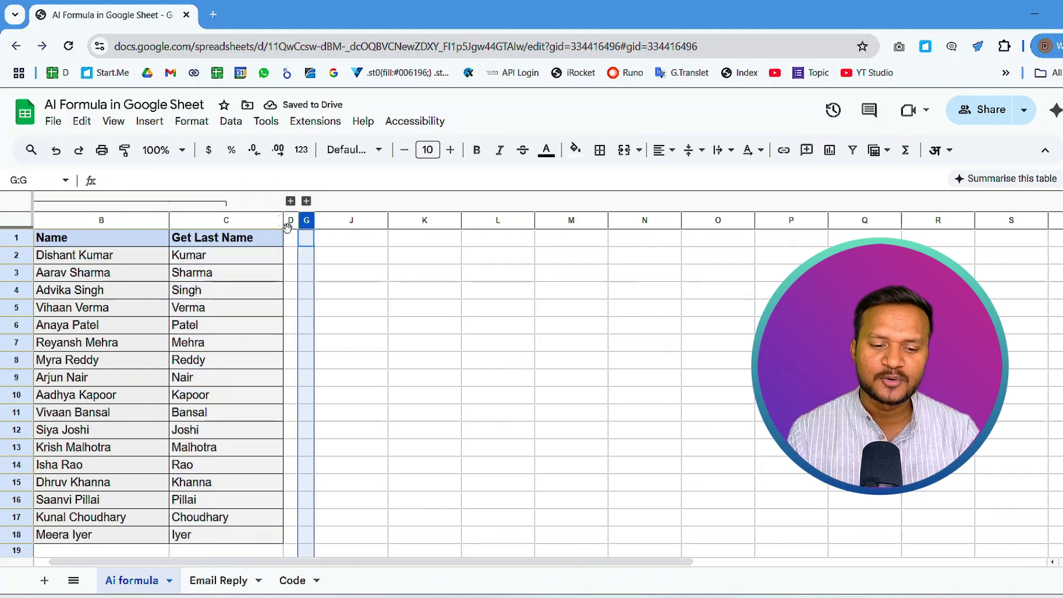
click(290, 201)
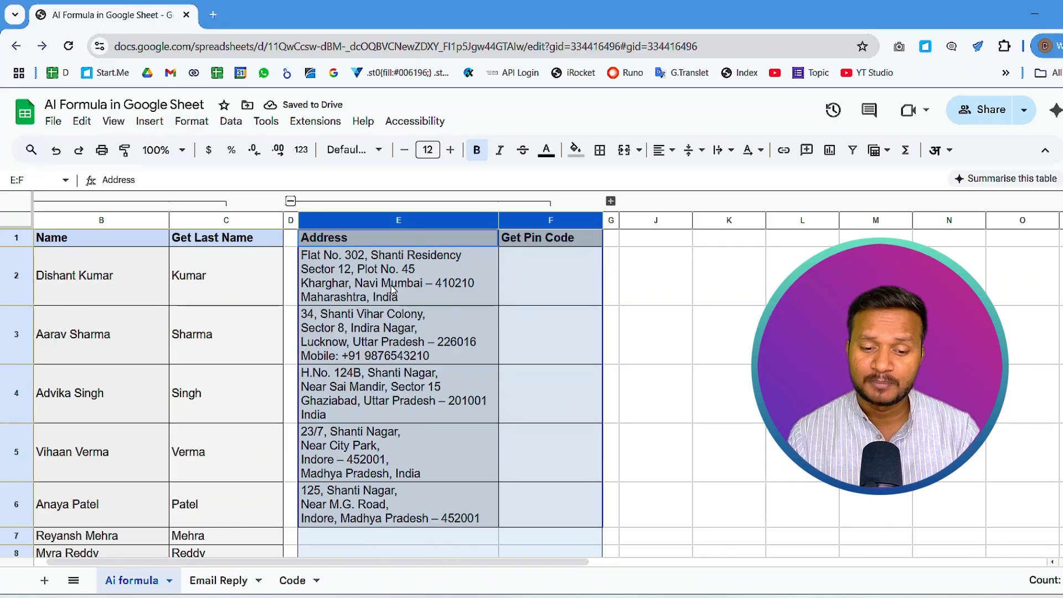
key(Down)
key(Right)
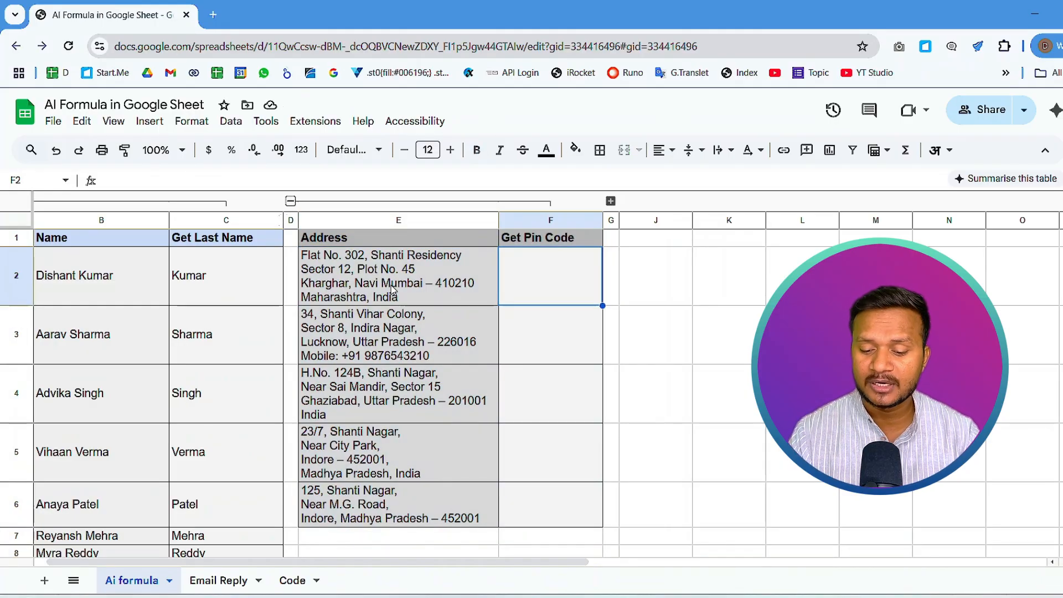
Step: Enter =AI("get the 6 digit pin conde from this address "&E2) in cell F2
text(=ai)
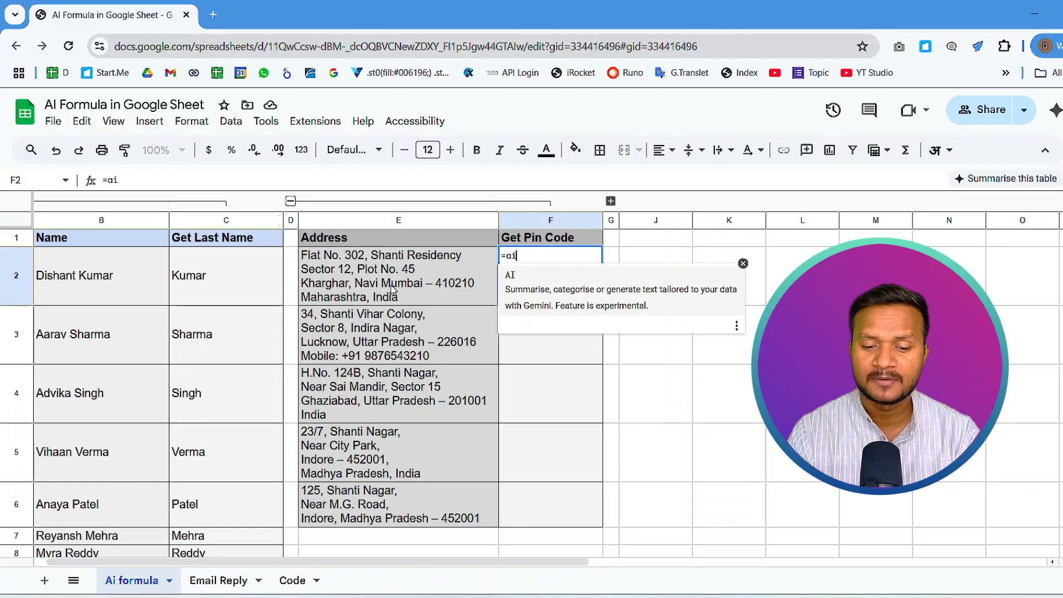
key(Tab)
text(")
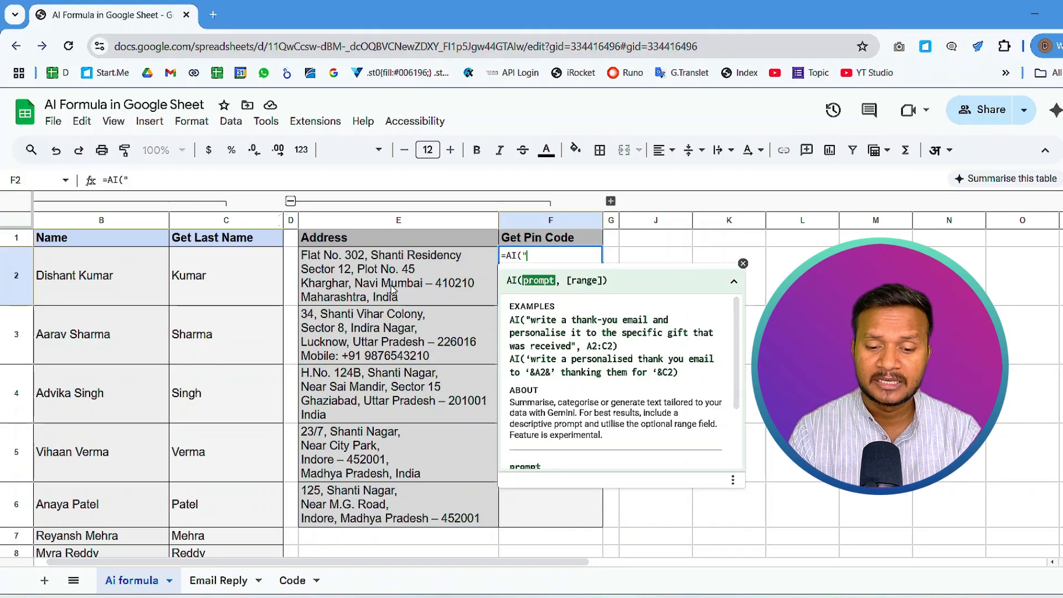
text(get the )
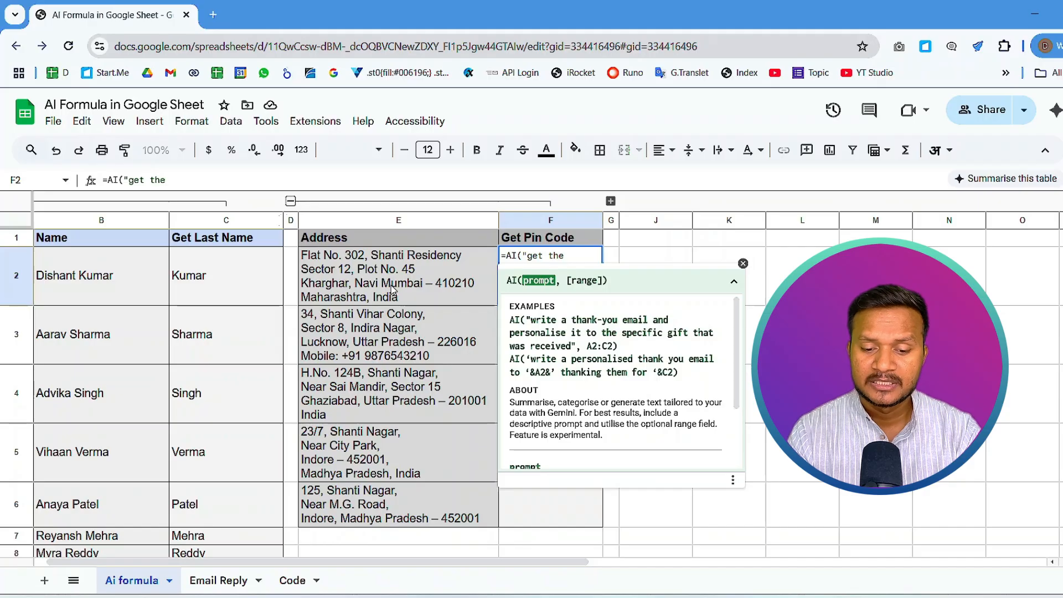
text(6 digit pin )
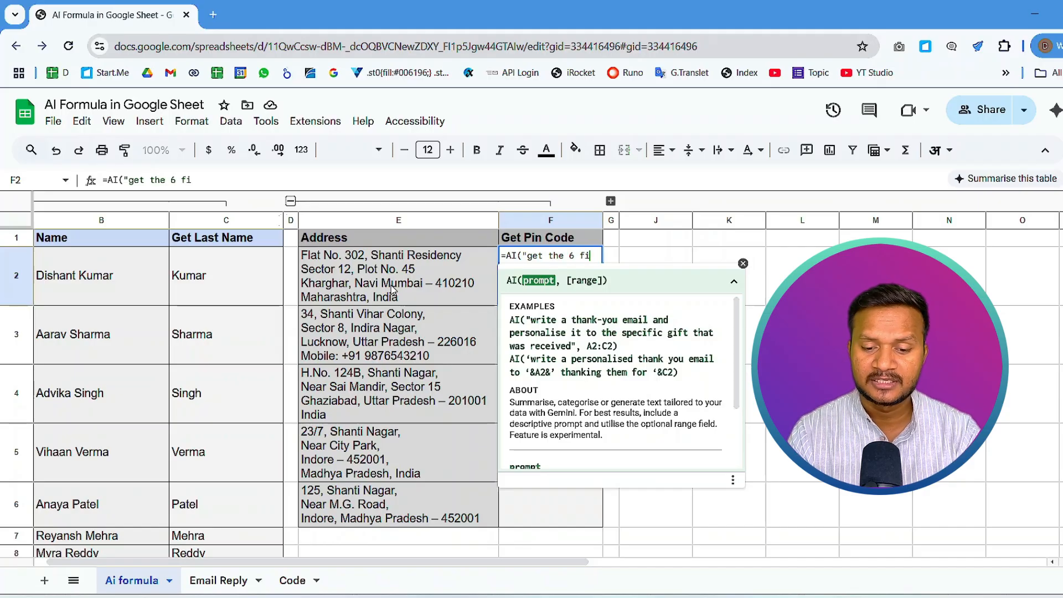
text(conde)
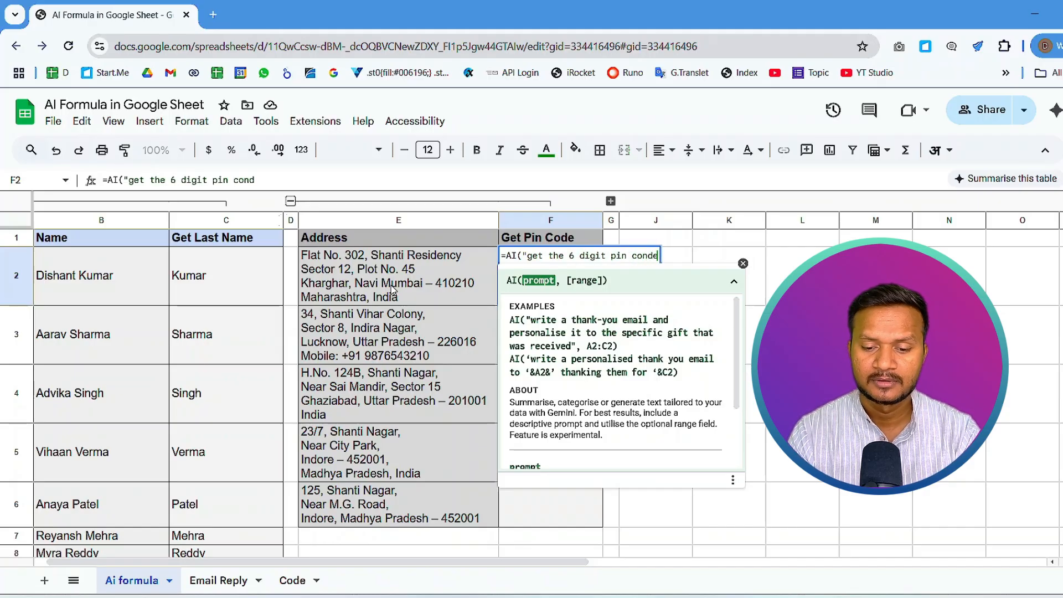
text( from this)
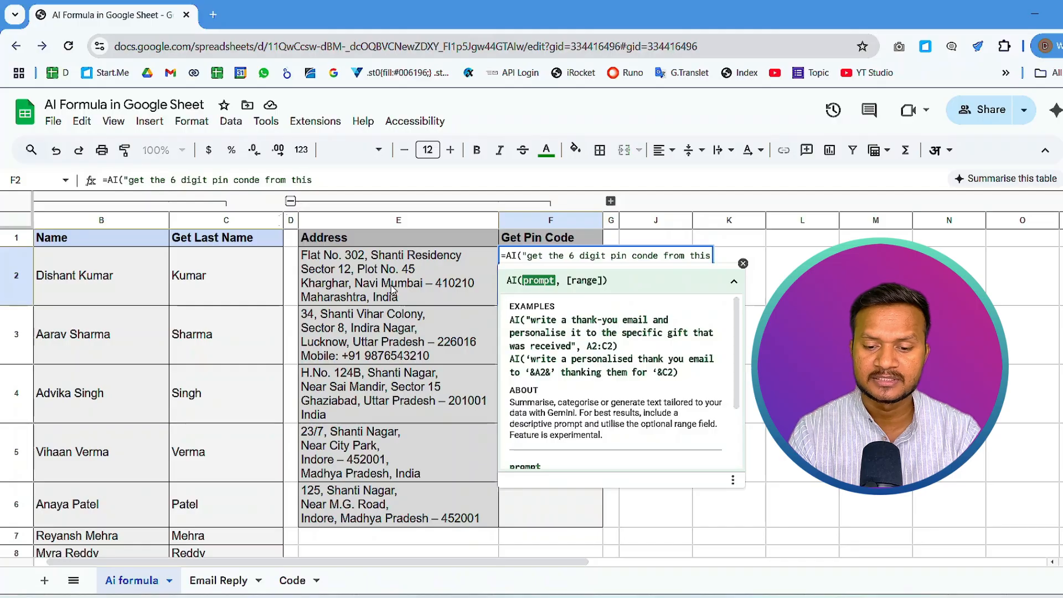
text( address ")
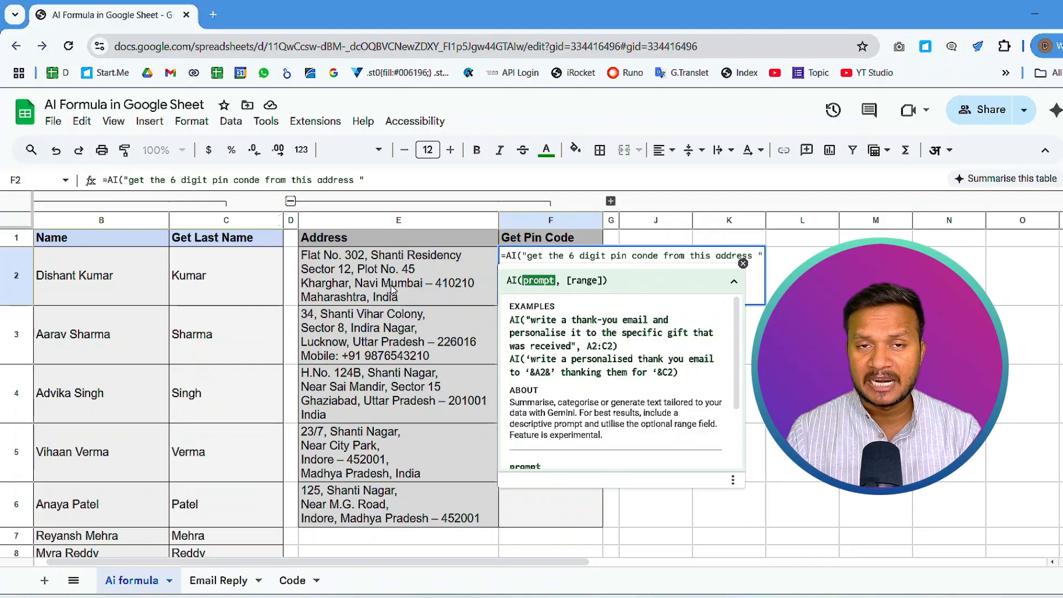
text(&)
click(391, 288)
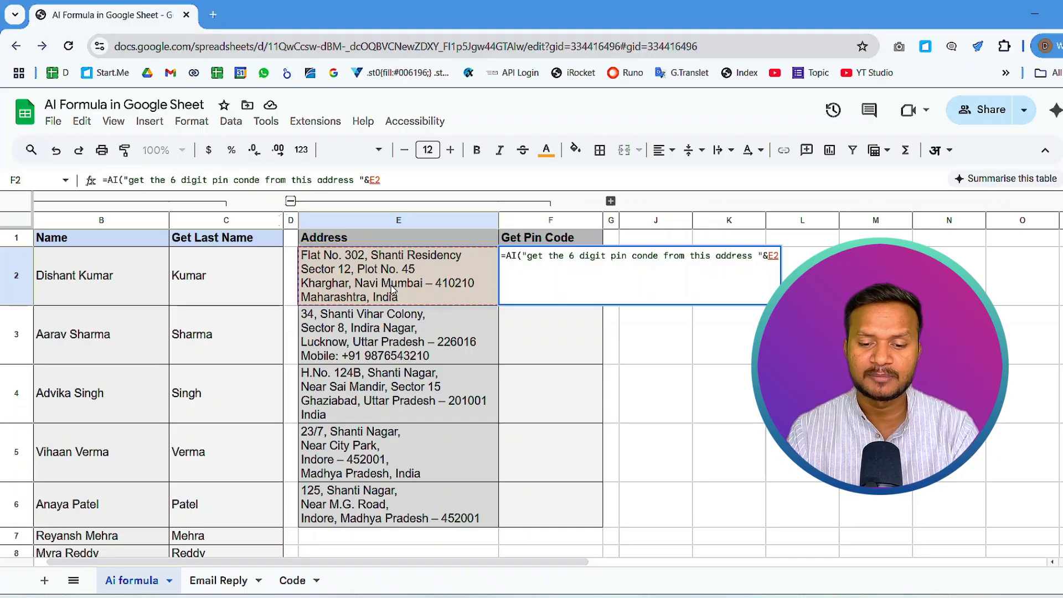
text())
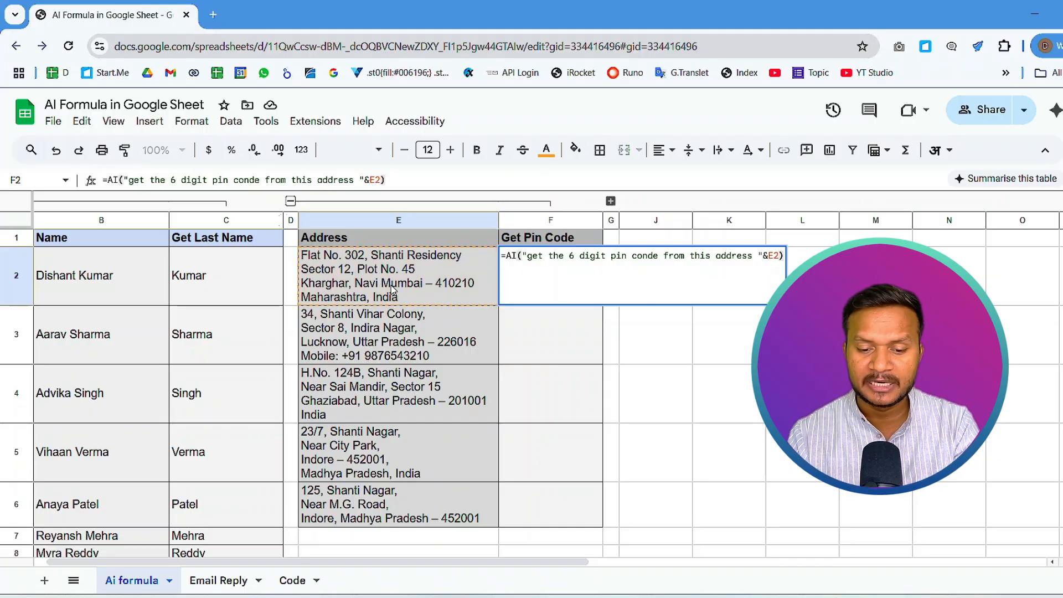
key(Return)
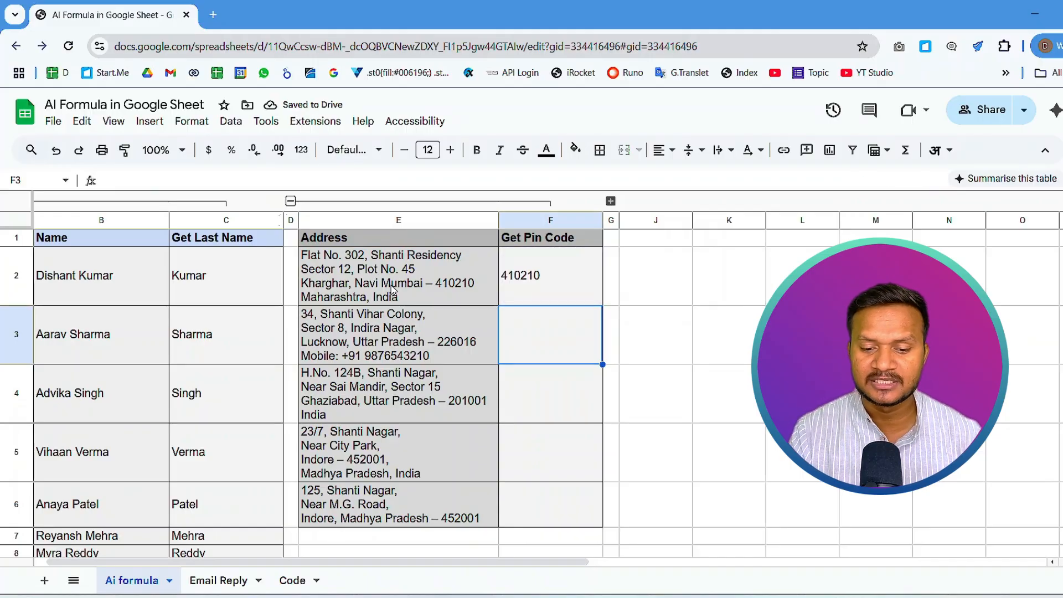
Step: Fill the pin code formula from F2 down through F6, alongside the last address
key(Up)
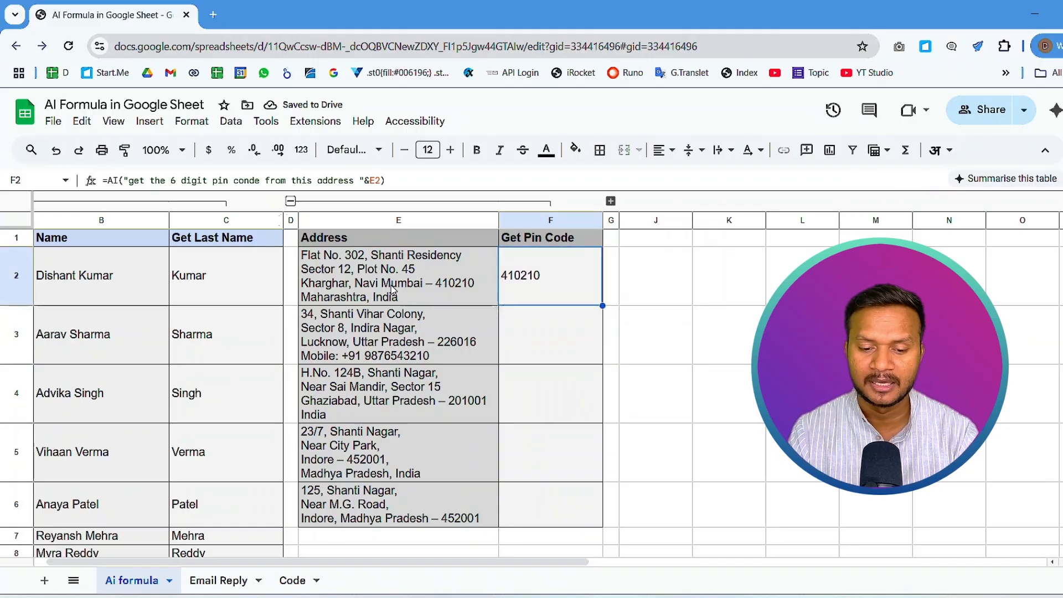
key(Left)
key(ctrl+Down)
key(Right)
key(ctrl+shift+Up)
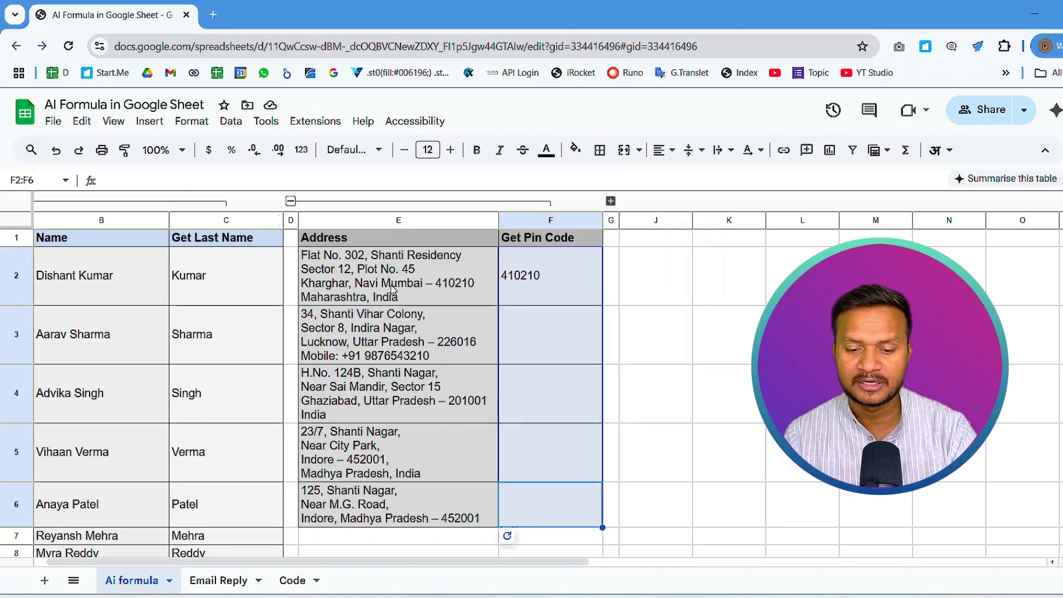
key(ctrl+d)
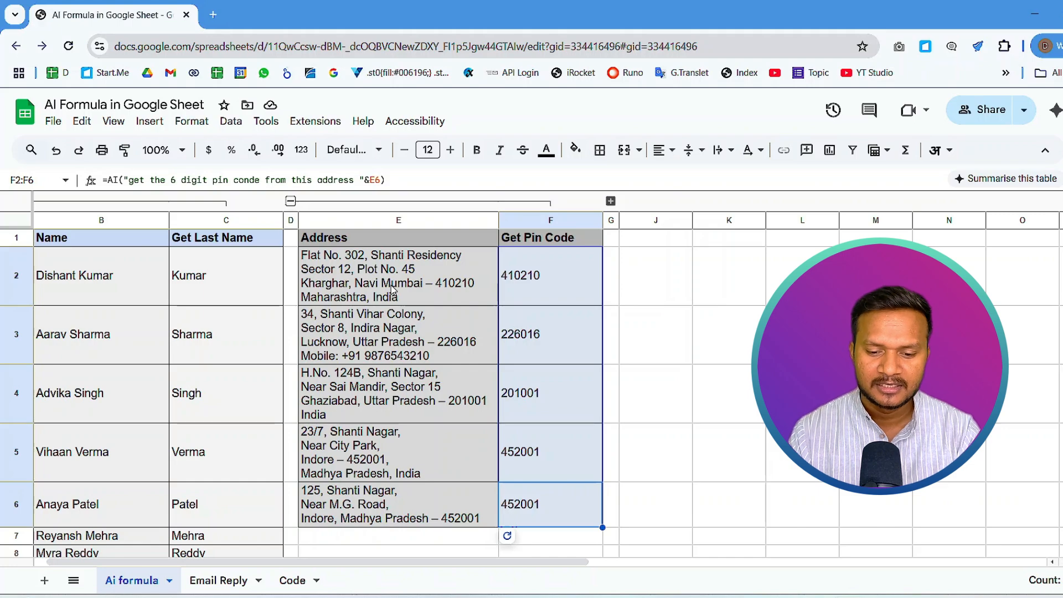
Step: Expand the column group with Name and Gender, and collapse the Address and Get Pin Code group
key(Up)
click(610, 202)
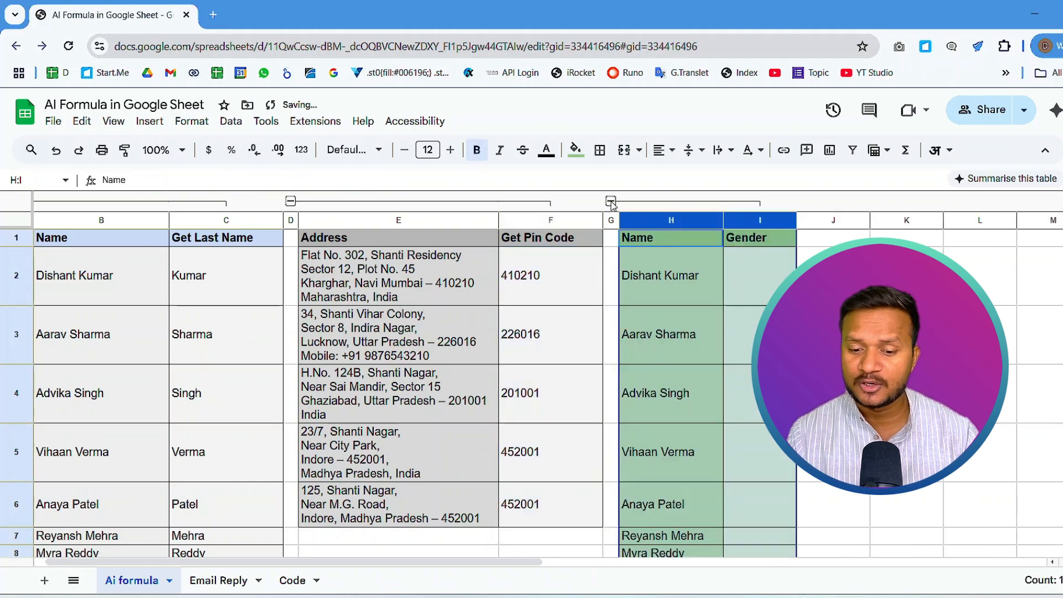
click(676, 263)
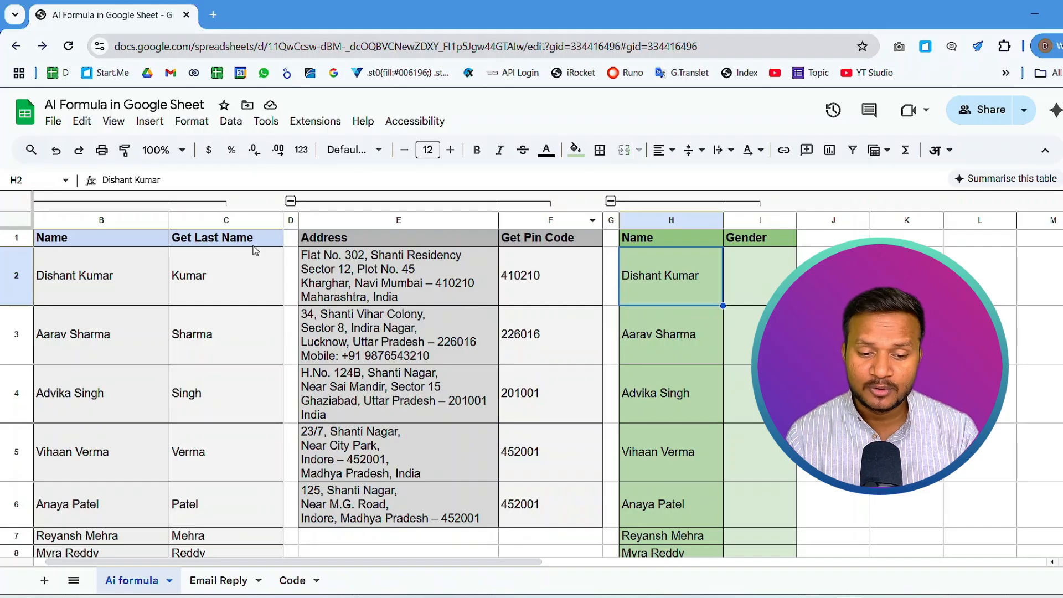
click(291, 202)
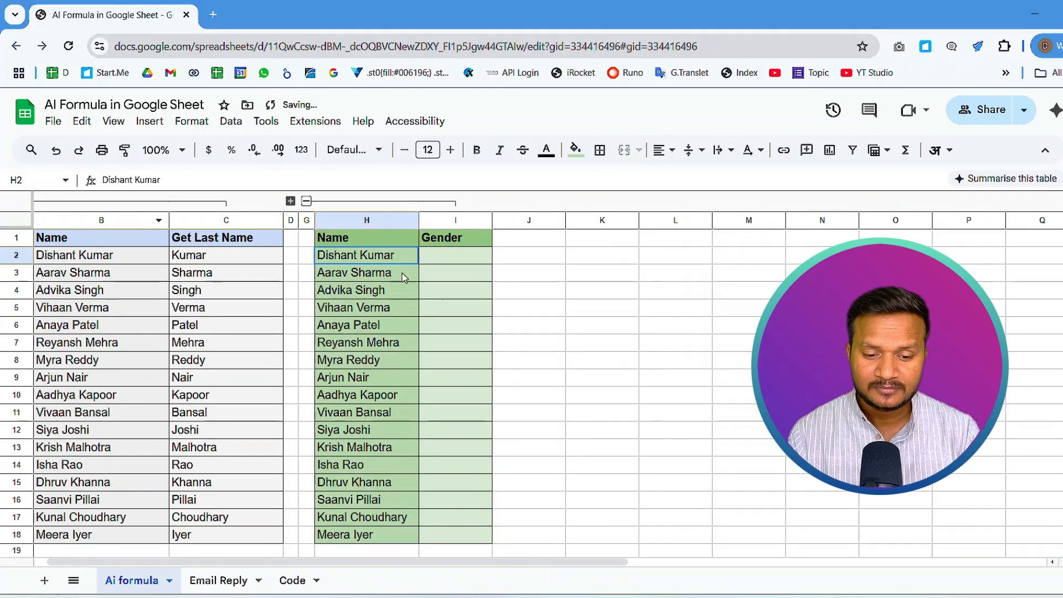
Step: Enter =AI("get the gender of this name"&H2) in cell I2 of the Gender column
click(439, 261)
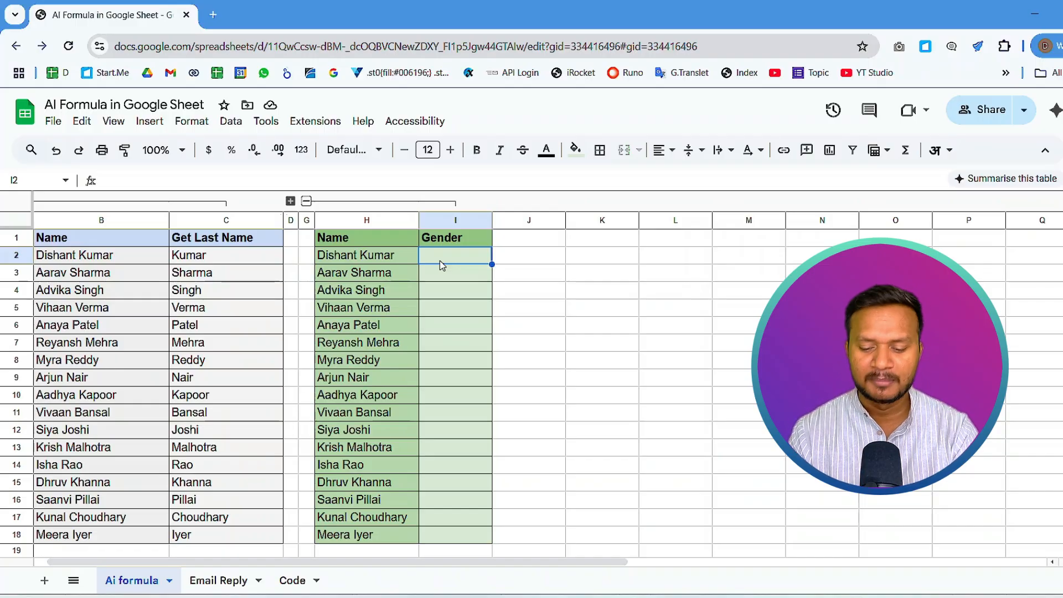
text(=)
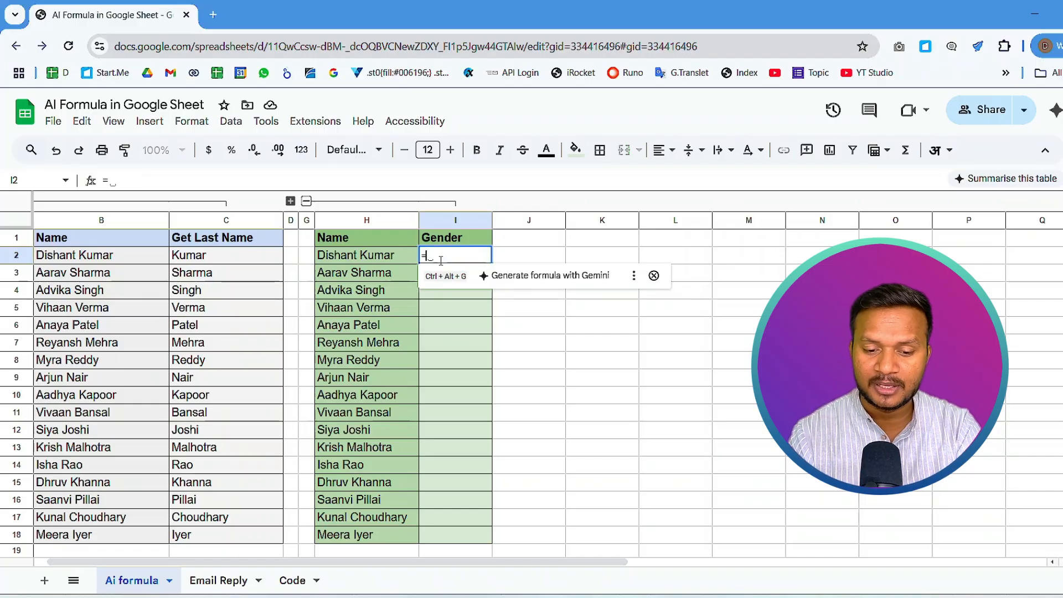
text(AI("get the)
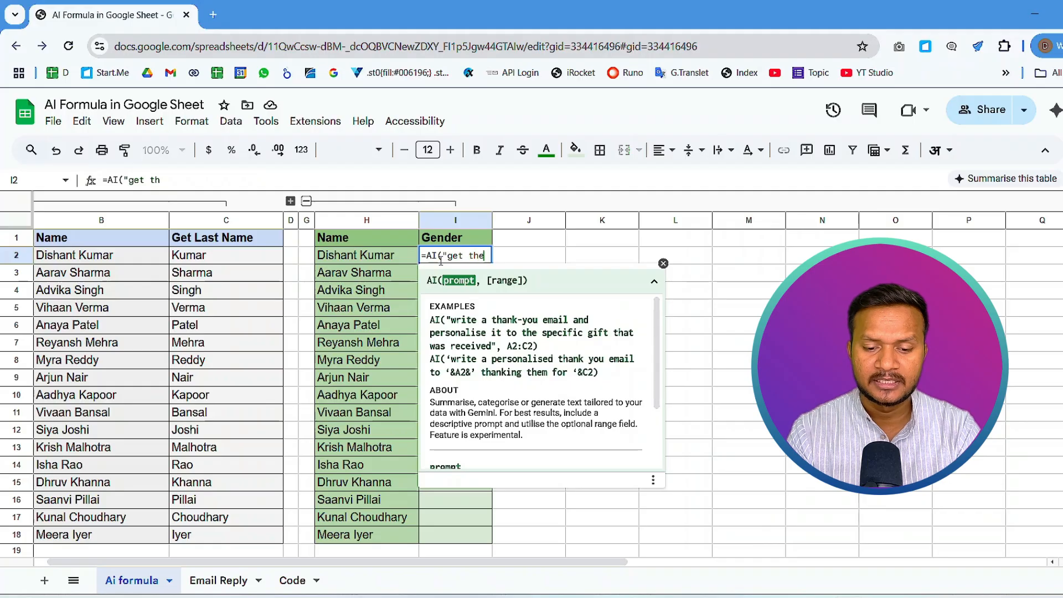
text( gender of )
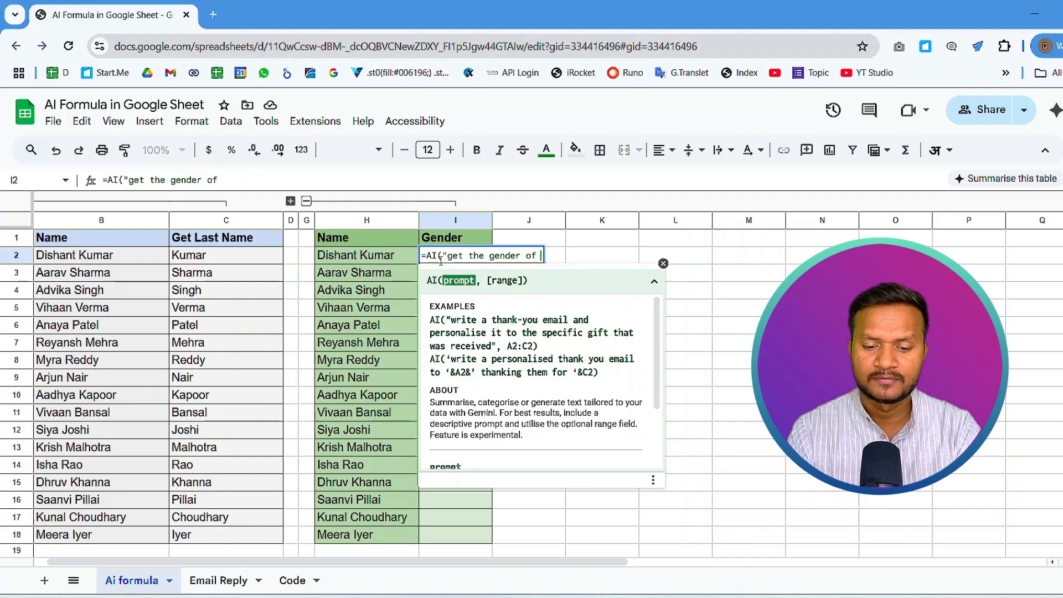
text(this name)
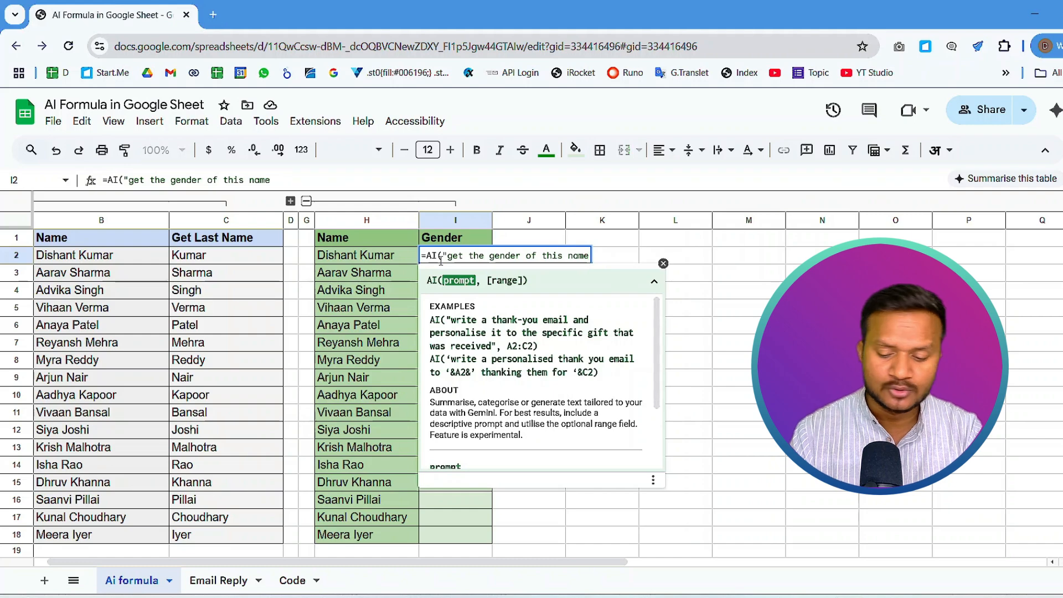
text(")
text(&_)
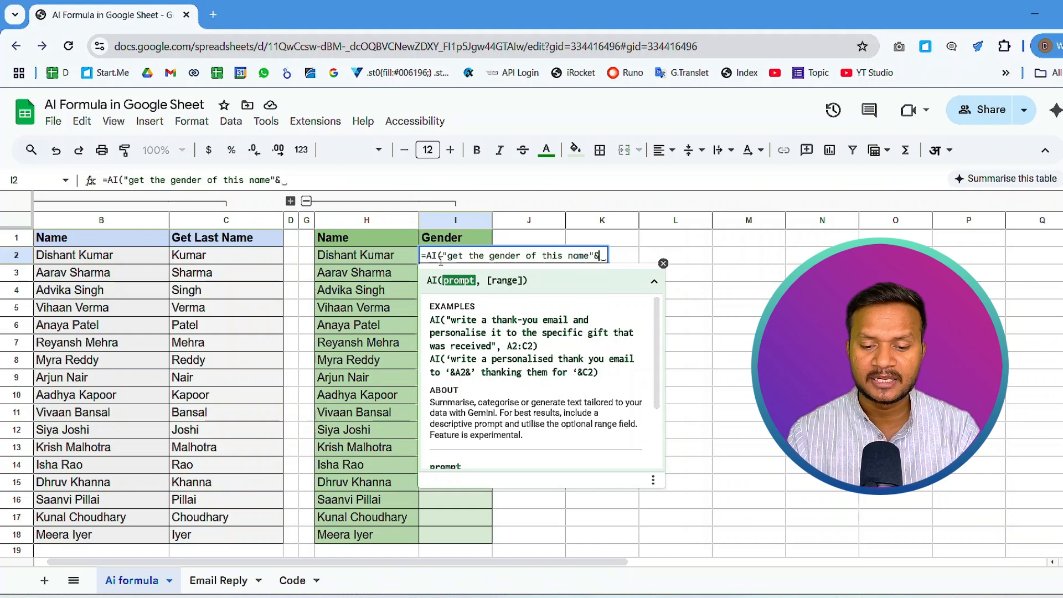
key(Left)
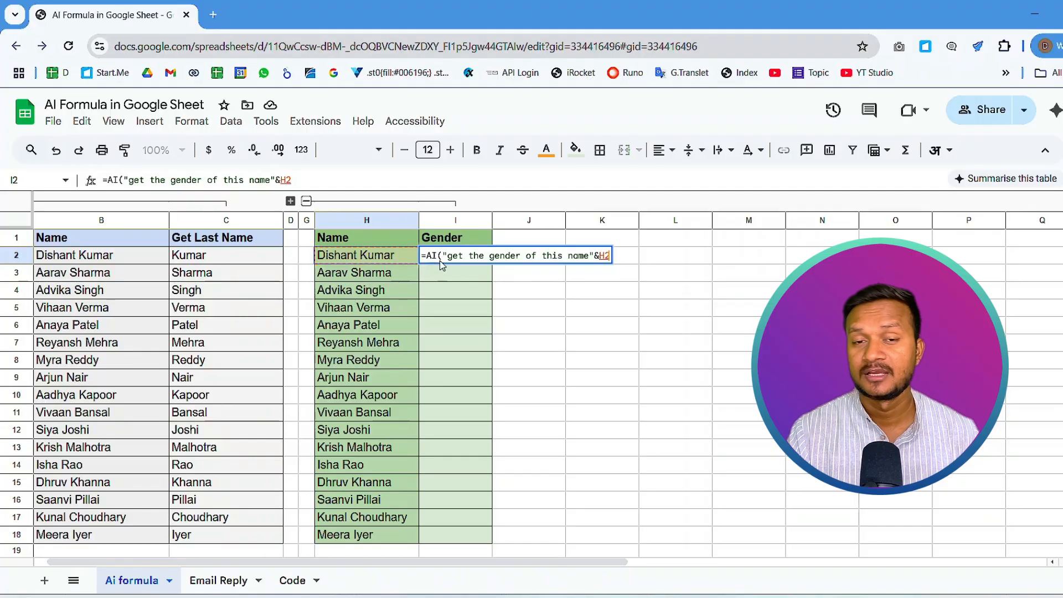
key(Return)
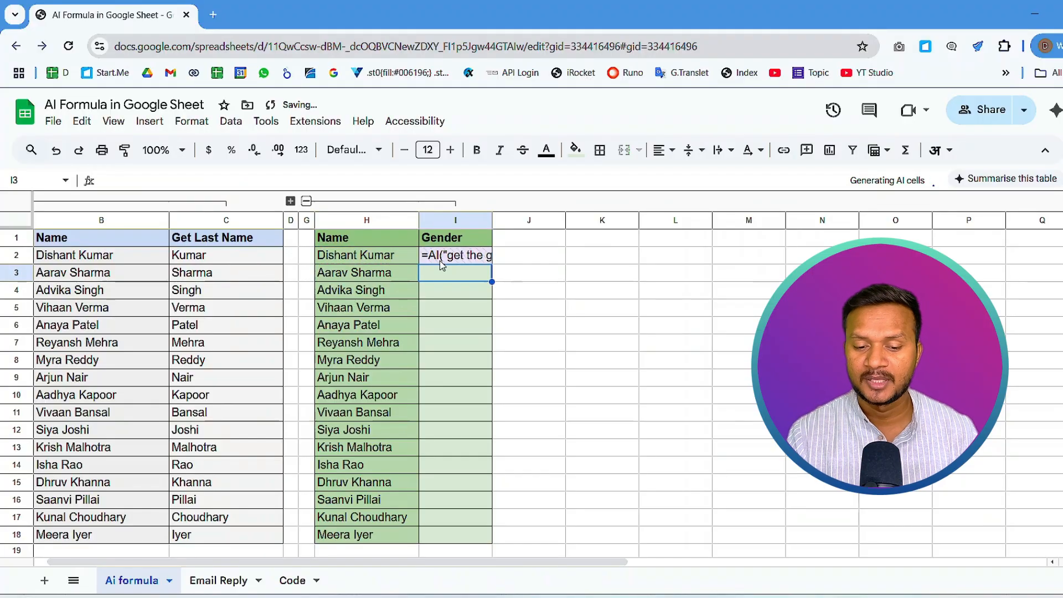
Step: Fill the gender formula from I2 down through I18, alongside the last name in the list
key(Left)
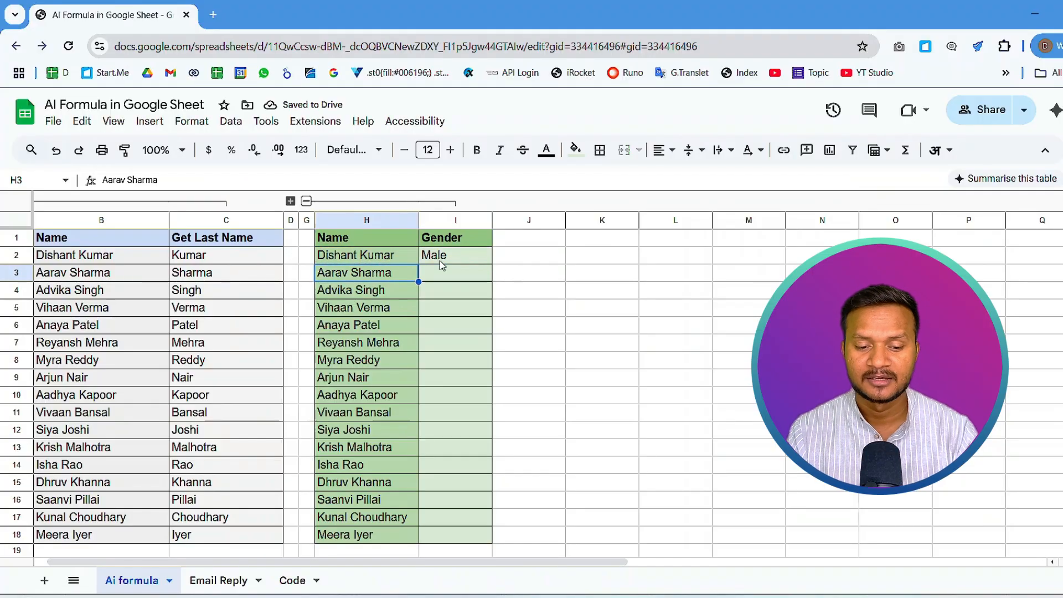
key(ctrl+Down)
key(Right)
key(ctrl+shift+Up)
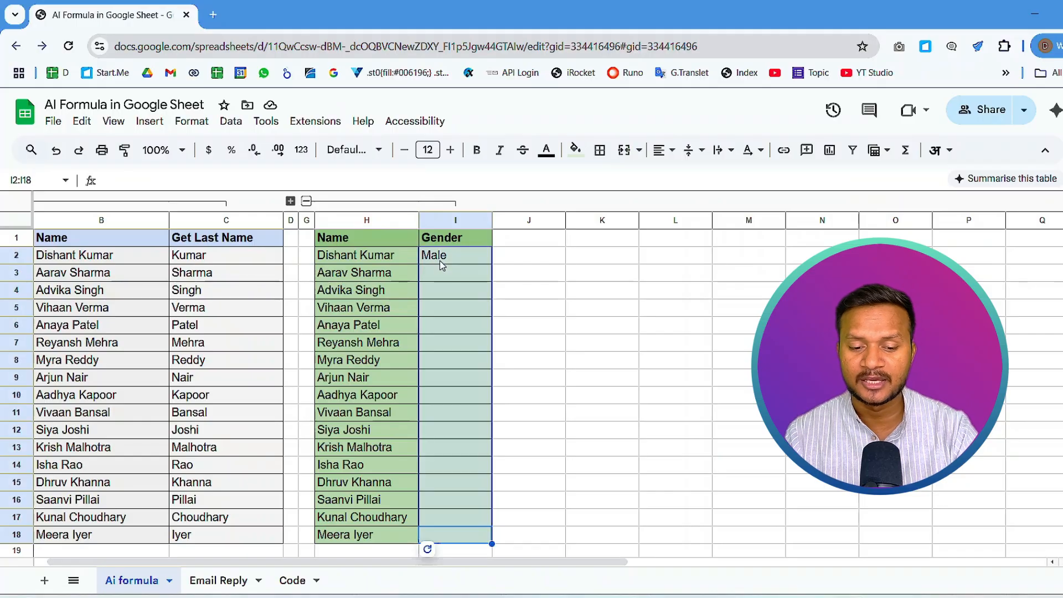
key(ctrl+d)
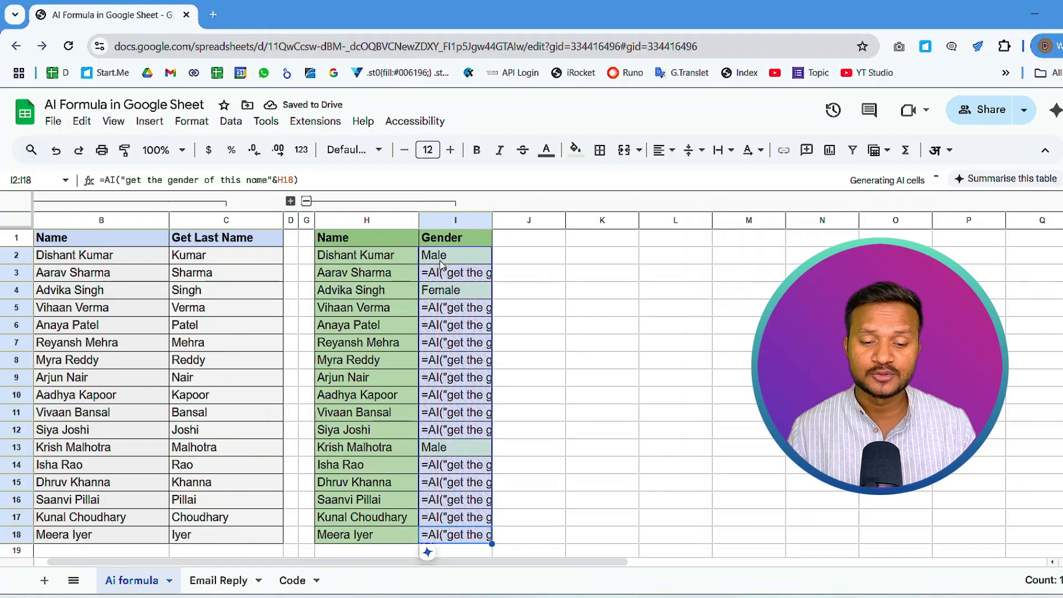
click(416, 291)
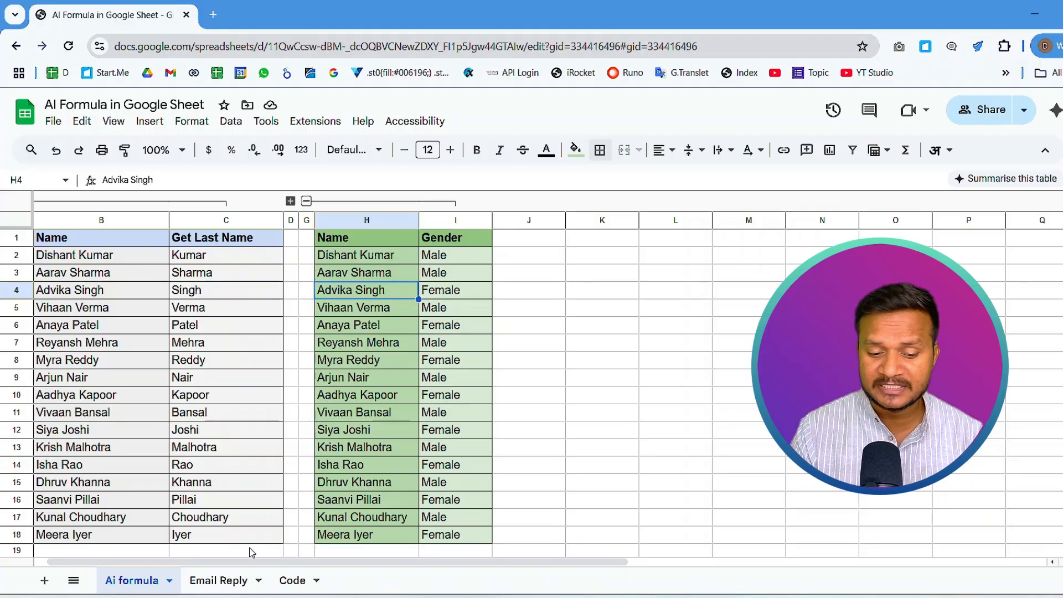
Step: On the Email Reply sheet, enter =AI("make reply of this email "&B2) in cell C2 of the Reply column
click(217, 580)
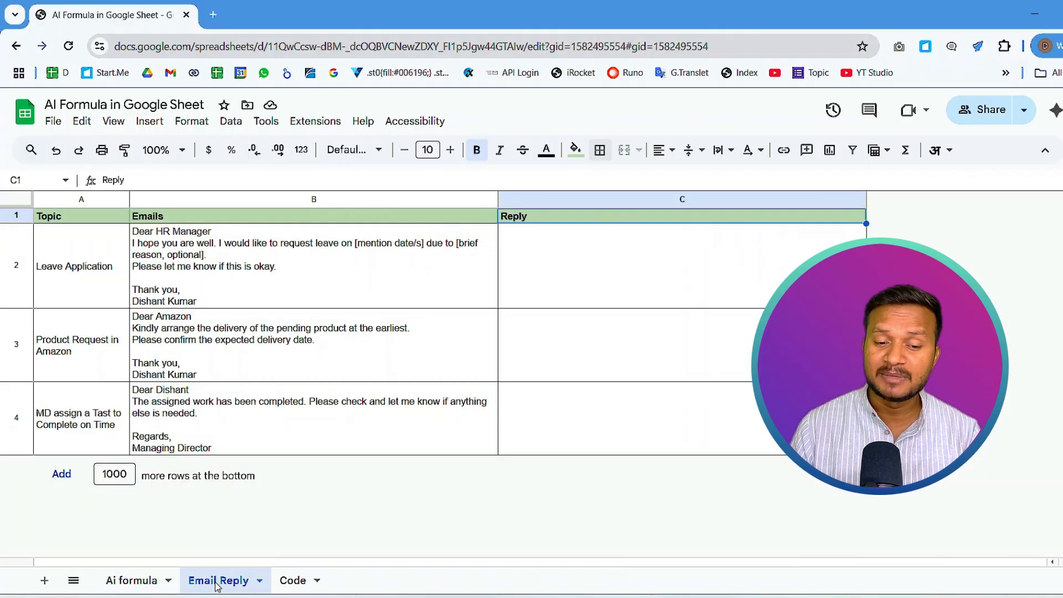
drag(233, 266, 256, 422)
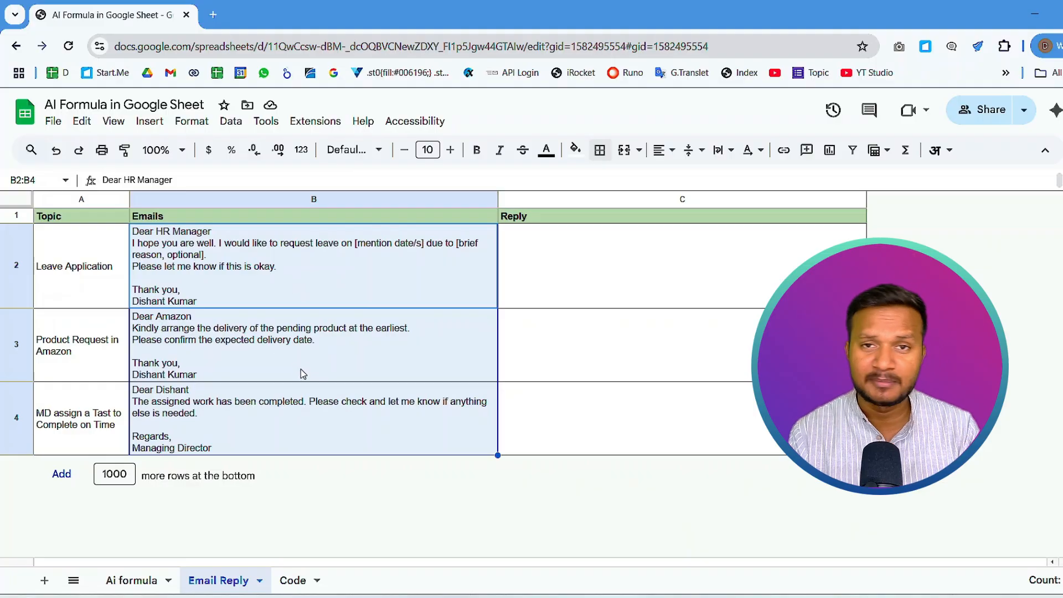
click(614, 269)
text(=a)
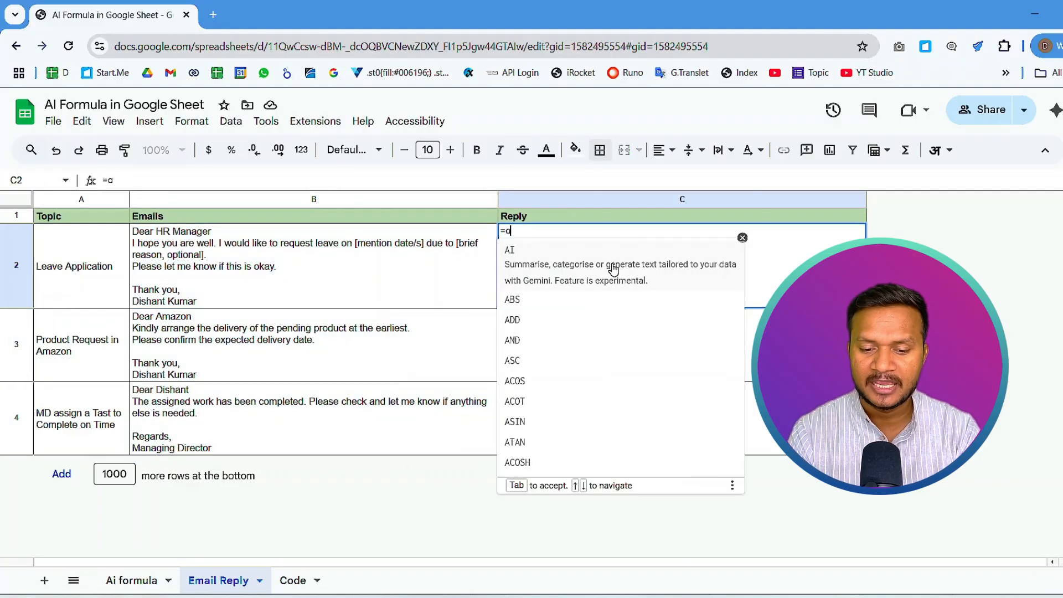
key(Tab)
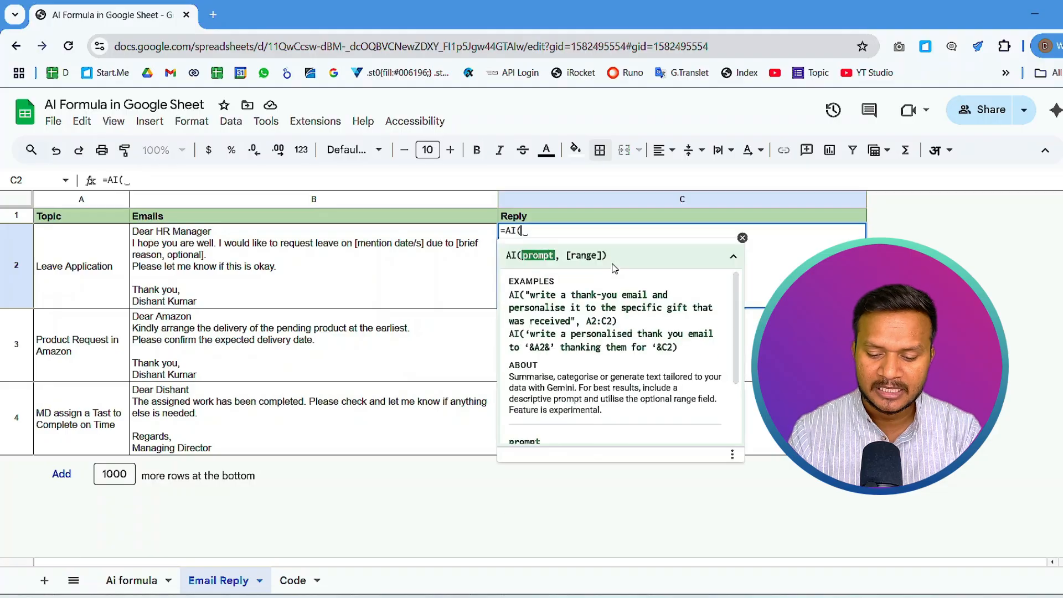
text("make rep)
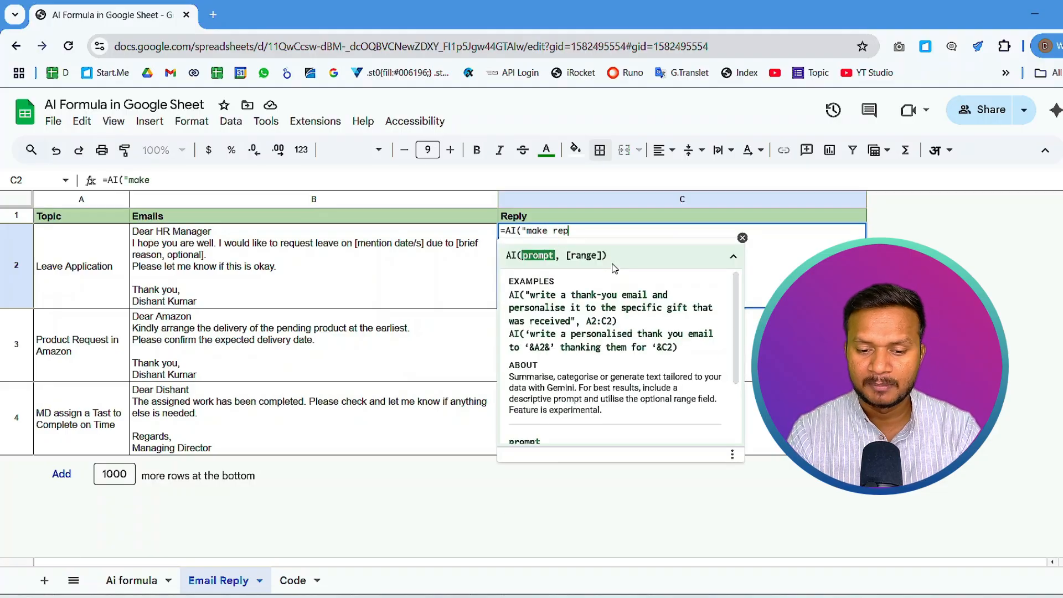
text(ly of this )
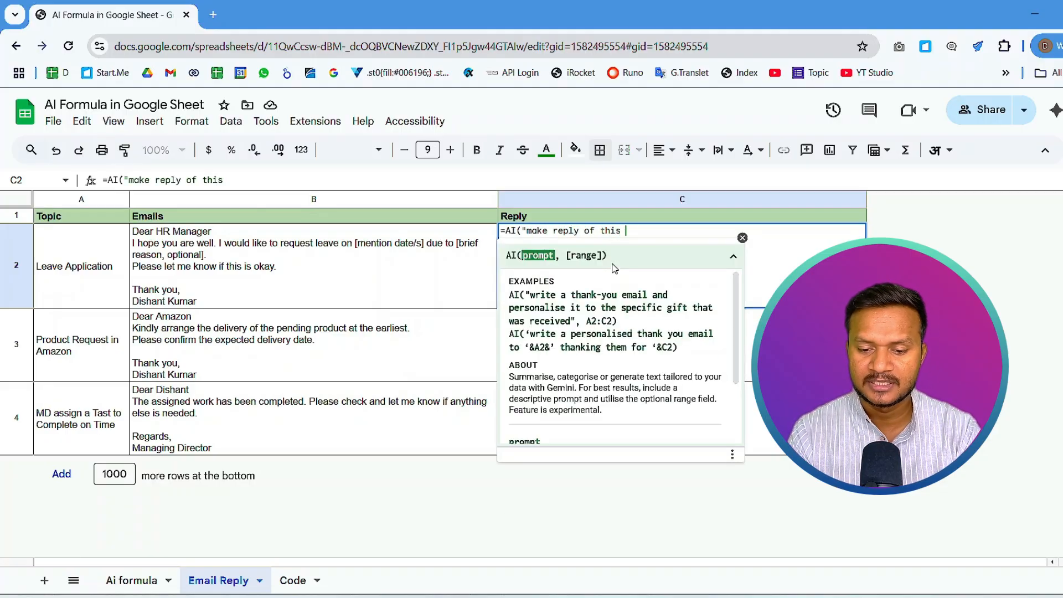
text(email")
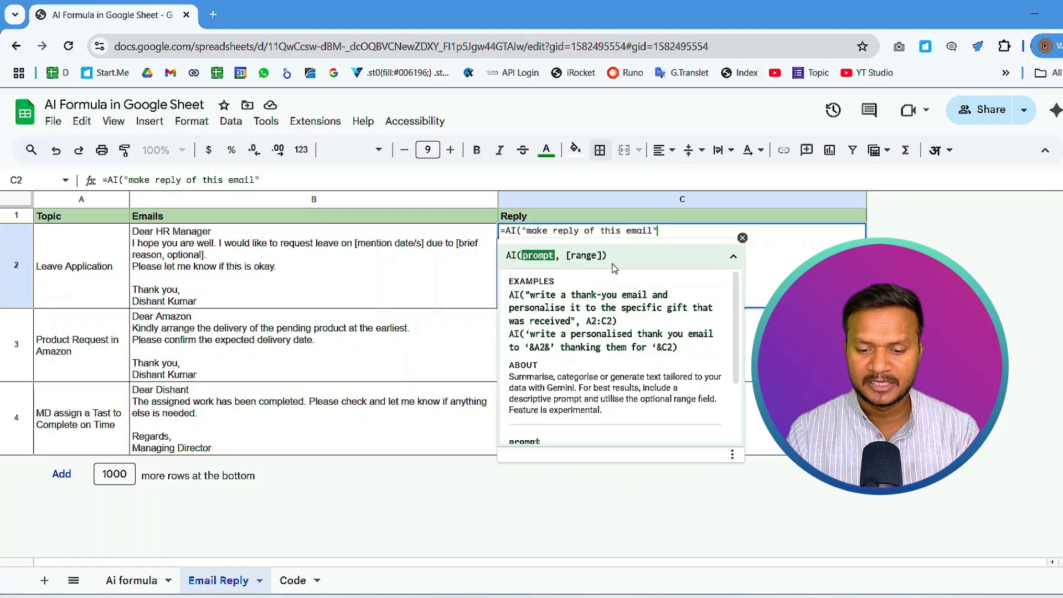
text(")
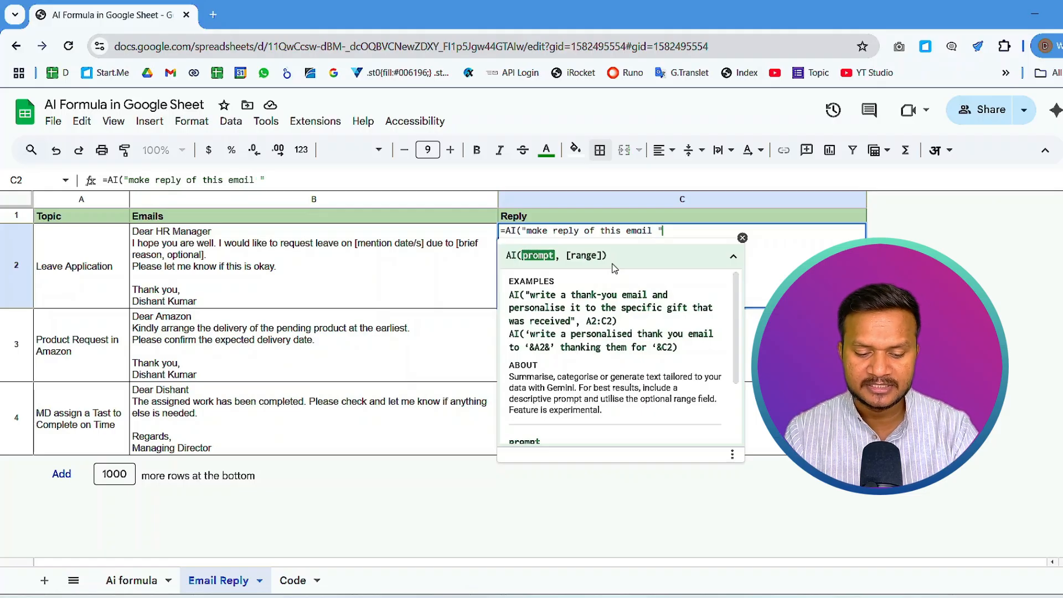
text(&B2)
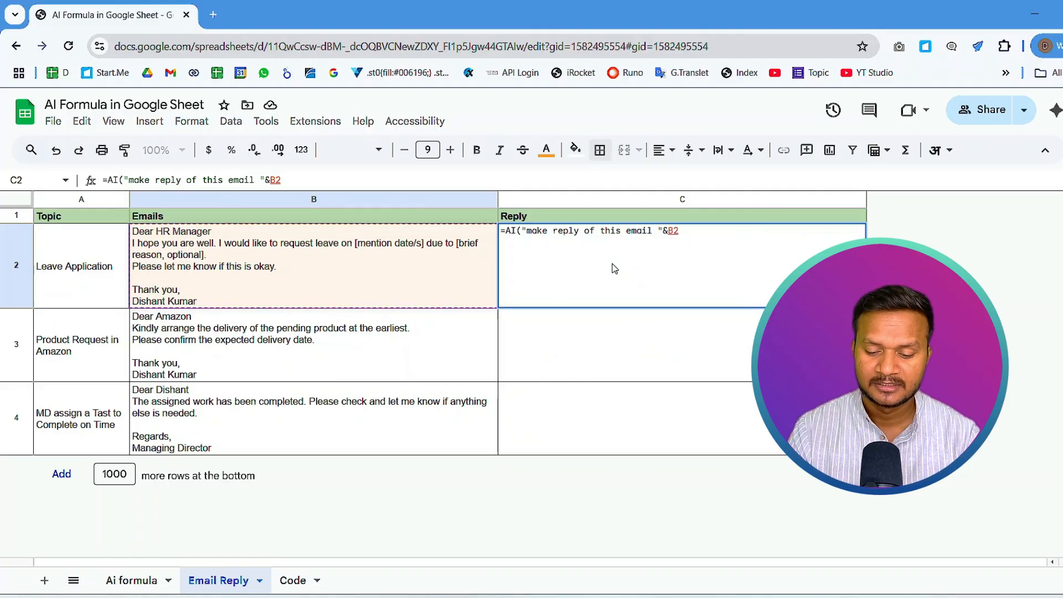
key(Return)
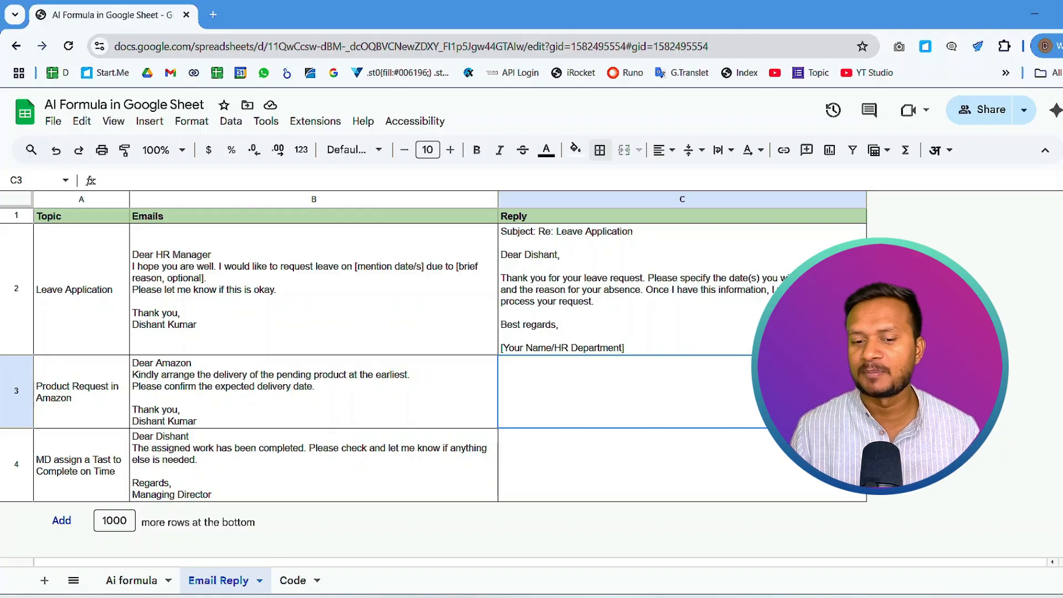
Step: Replace the [mention date/s] placeholder in the leave application email in B2 with 15-Nov-2025
click(331, 276)
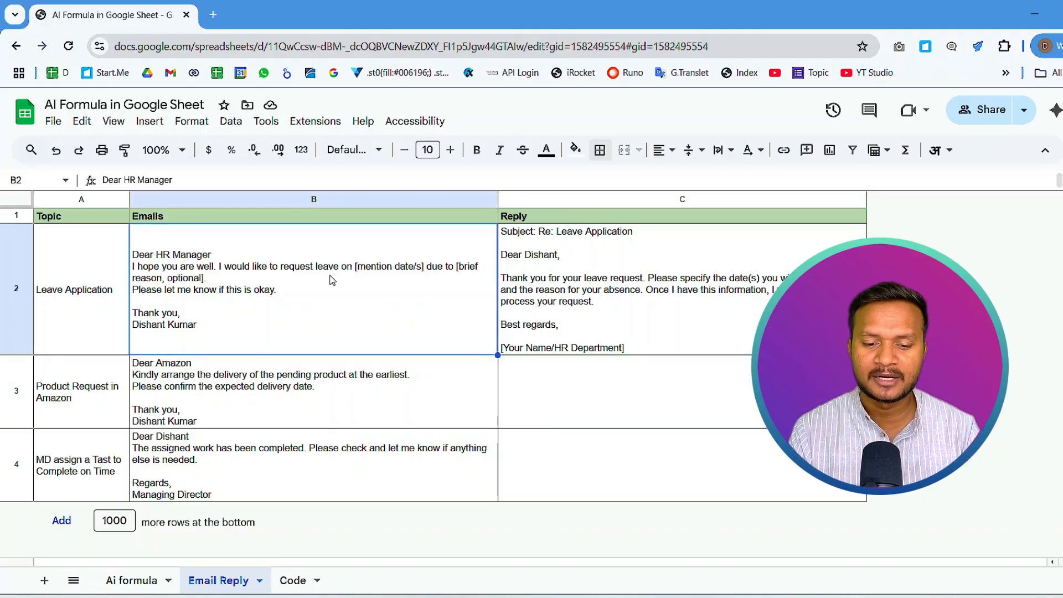
double_click(412, 257)
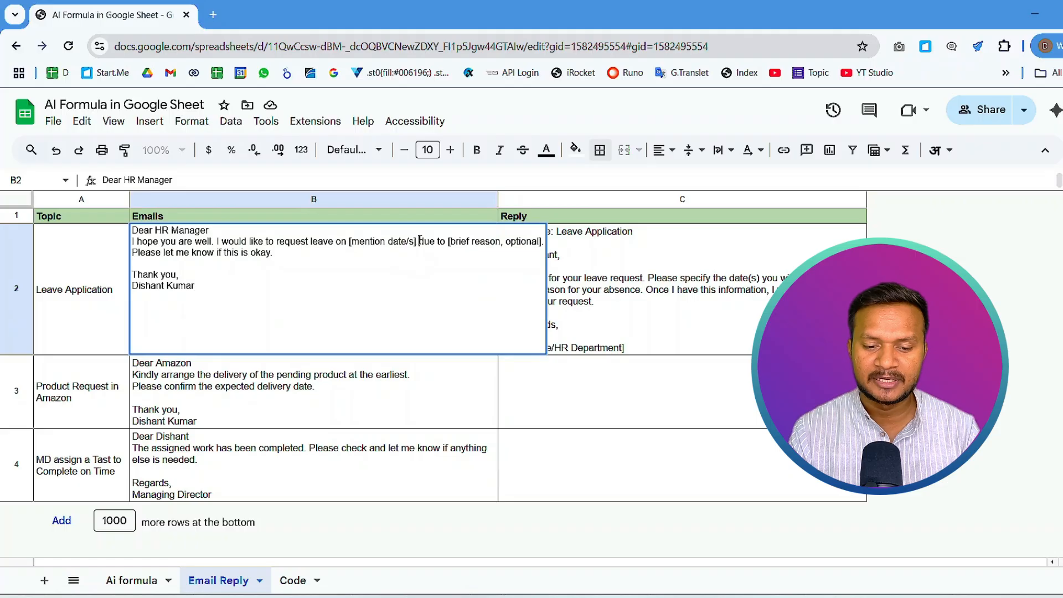
drag(418, 242, 347, 242)
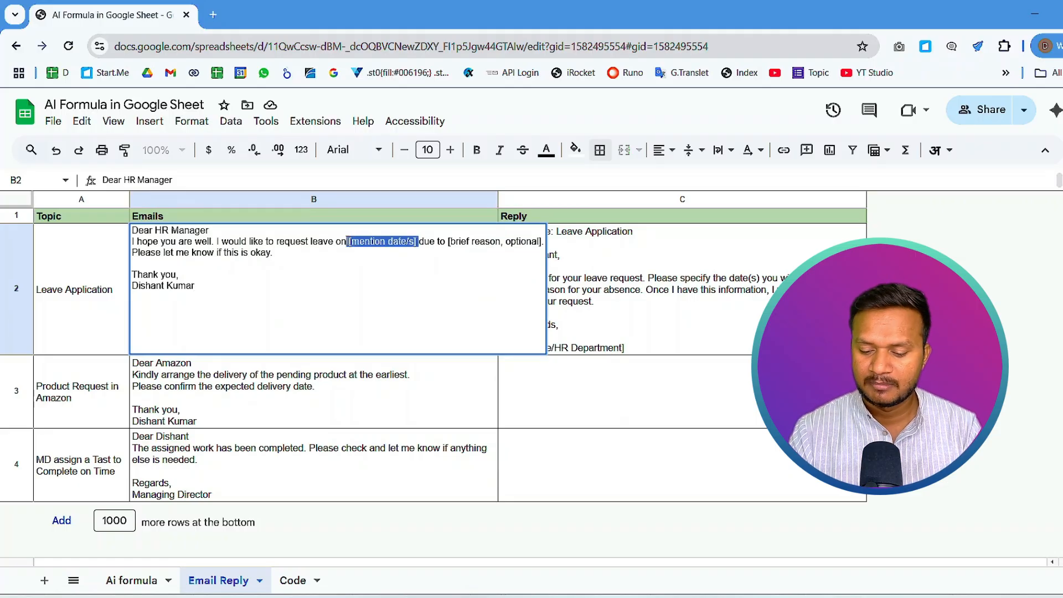
key(BackSpace)
text(15)
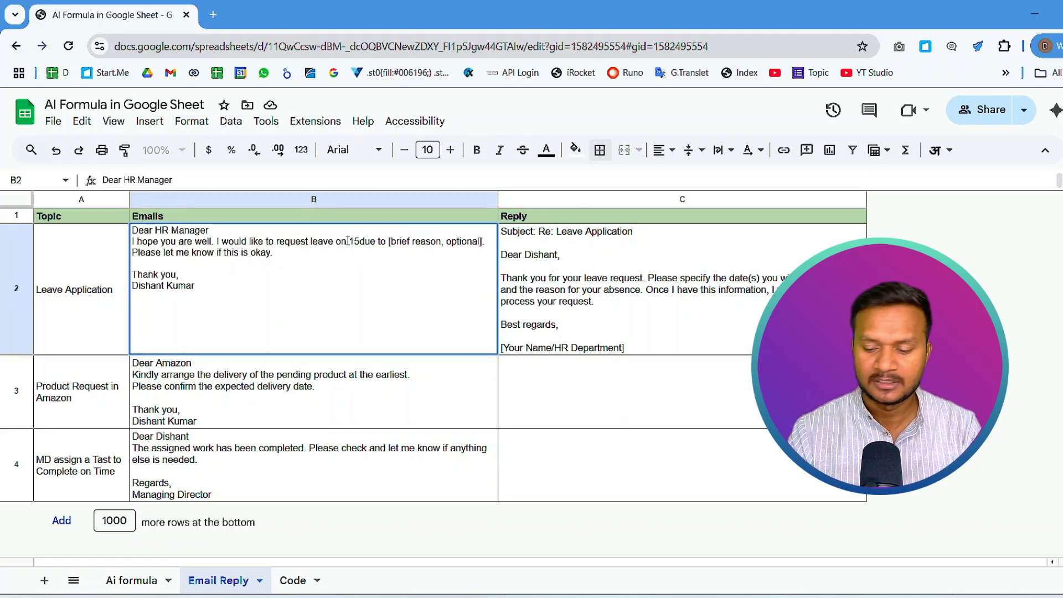
text(-11)
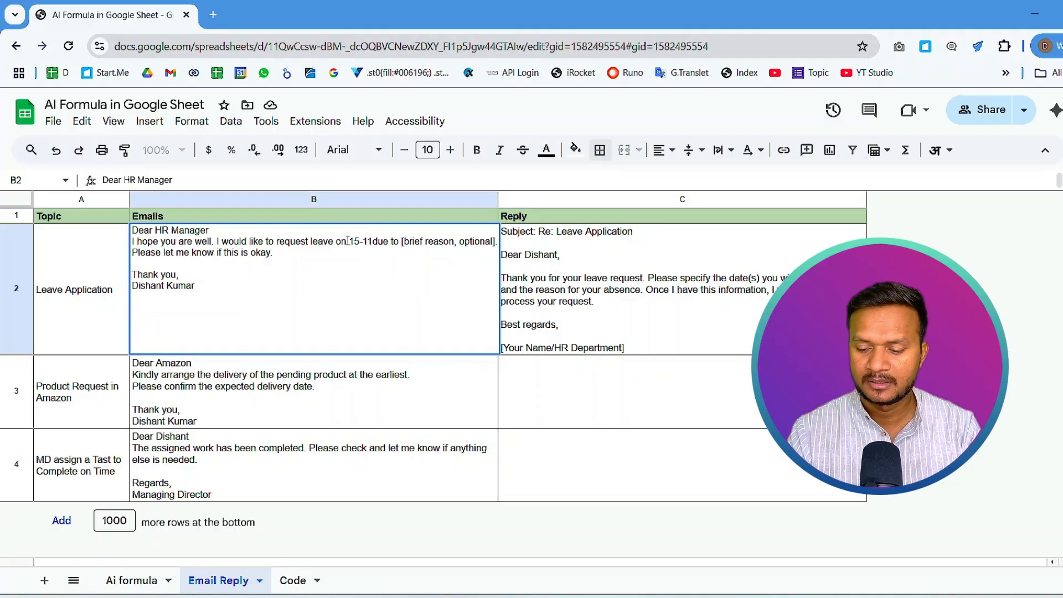
key(BackSpace)
key(BackSpace)
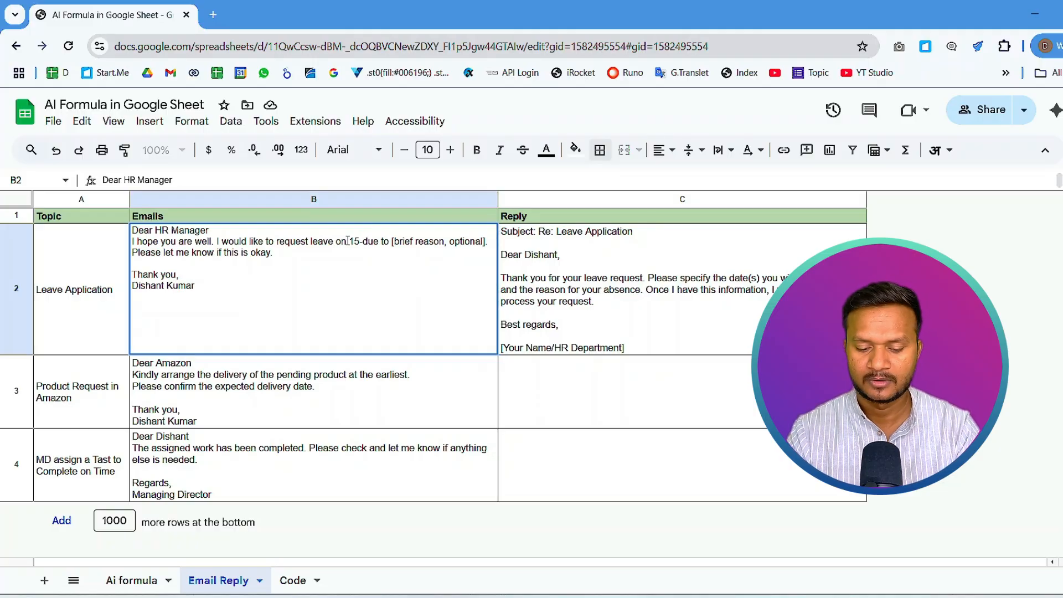
text(Nov-20)
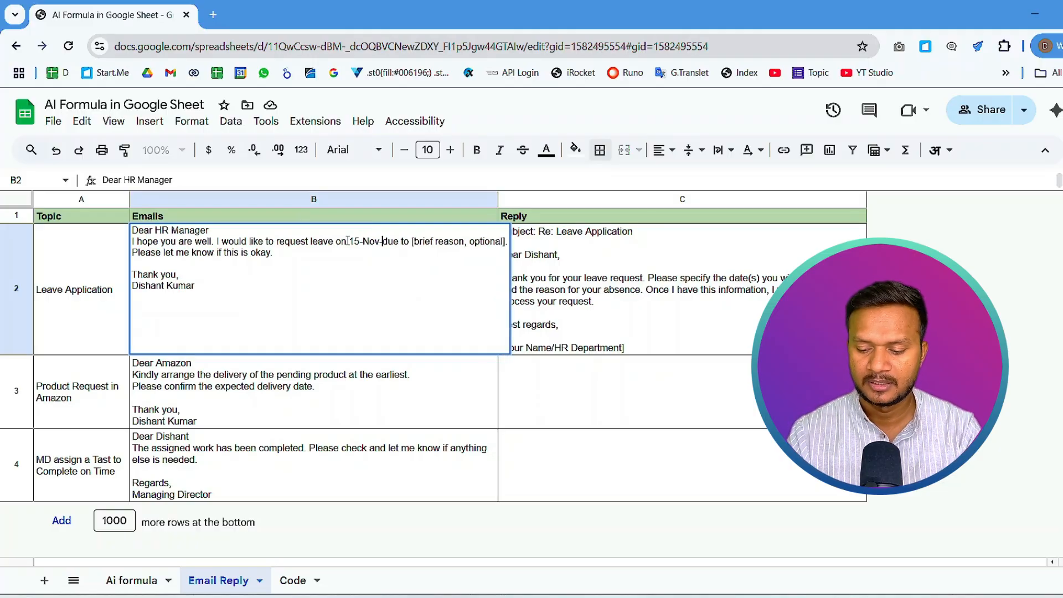
text(25)
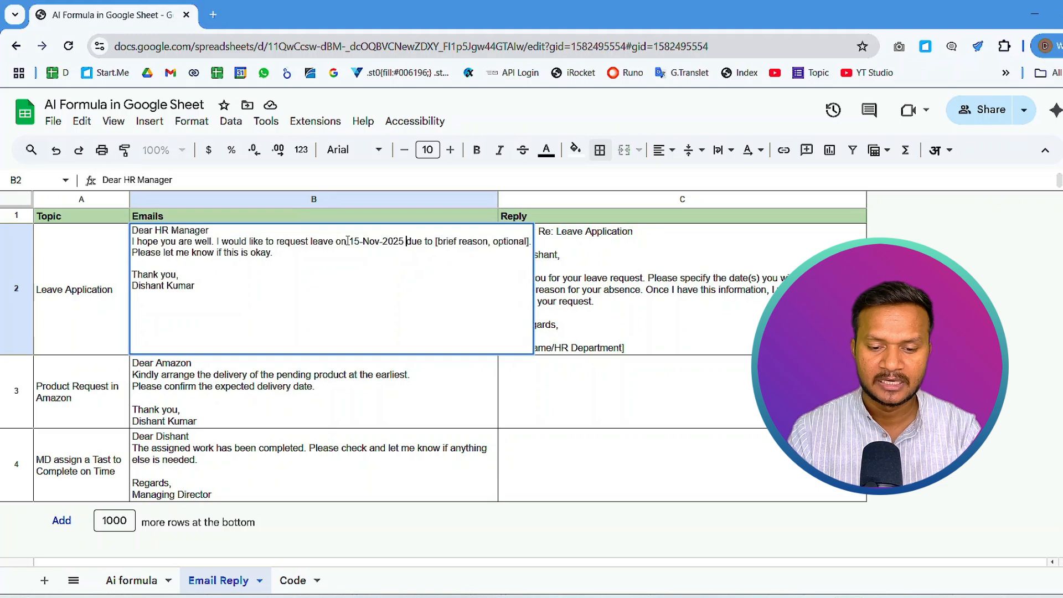
Step: Replace the bracketed reason placeholder in the B2 email with "go with family", and select the reply cell C2
key(shift+Down)
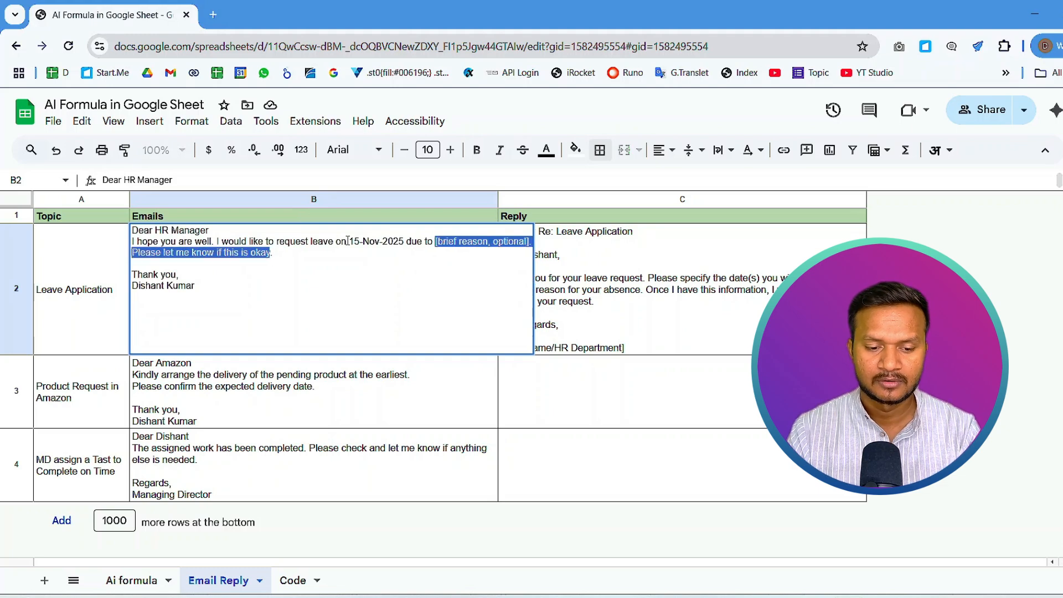
key(shift+Up)
key(shift+Right)
key(shift+Right)
key(shift+Right)
key(shift+Right)
key(shift+Right)
key(shift+Right)
key(shift+Right)
key(shift+Right)
key(shift+Right)
key(shift+Right)
key(shift+Right)
key(shift+Right)
key(shift+Right)
key(shift+Right)
key(shift+Right)
key(shift+Right)
key(shift+Right)
key(shift+Right)
key(shift+Right)
key(shift+Right)
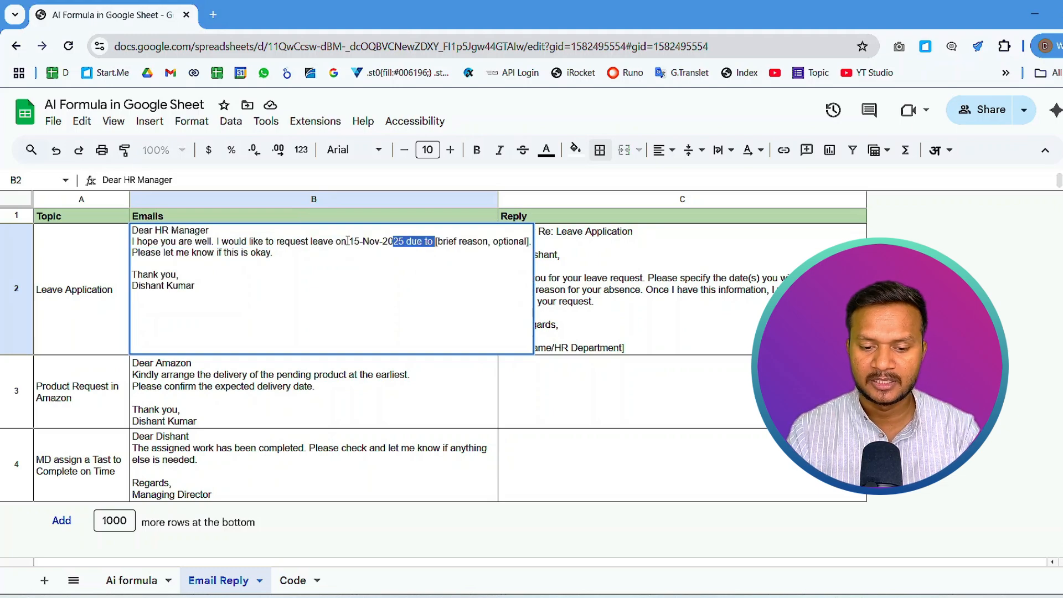
key(shift+Right)
key(shift+Right)
key(shift+Right)
key(shift+Right)
key(shift+Right)
key(shift+Right)
key(shift+Right)
key(shift+Right)
key(shift+Right)
key(shift+Right)
key(shift+Right)
key(shift+Right)
key(shift+Right)
key(shift+Right)
key(shift+Right)
key(shift+Right)
key(shift+Right)
key(shift+Right)
key(shift+Right)
key(shift+Right)
text(go with t)
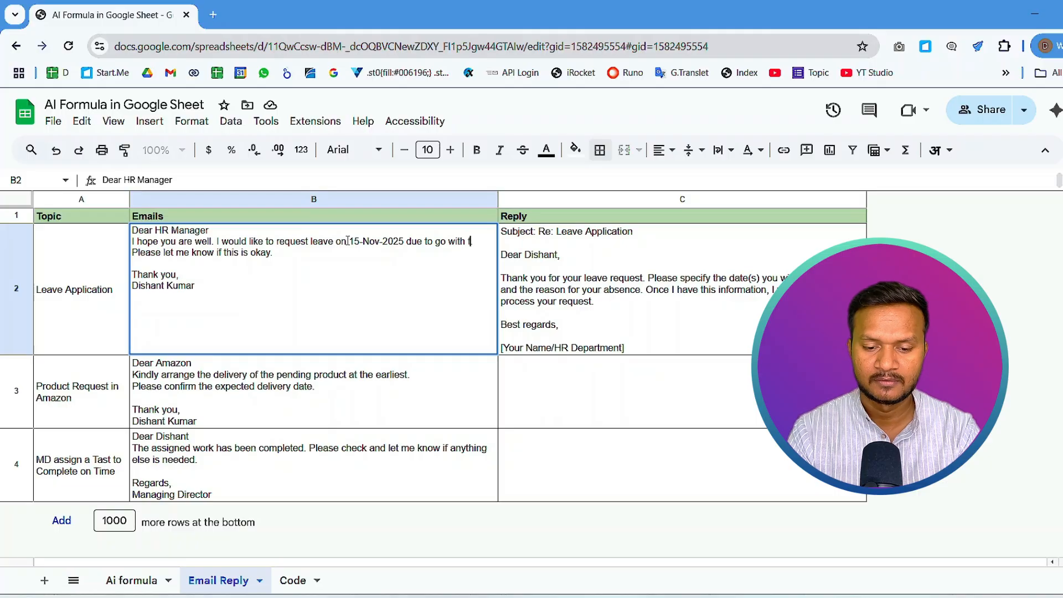
text(amily)
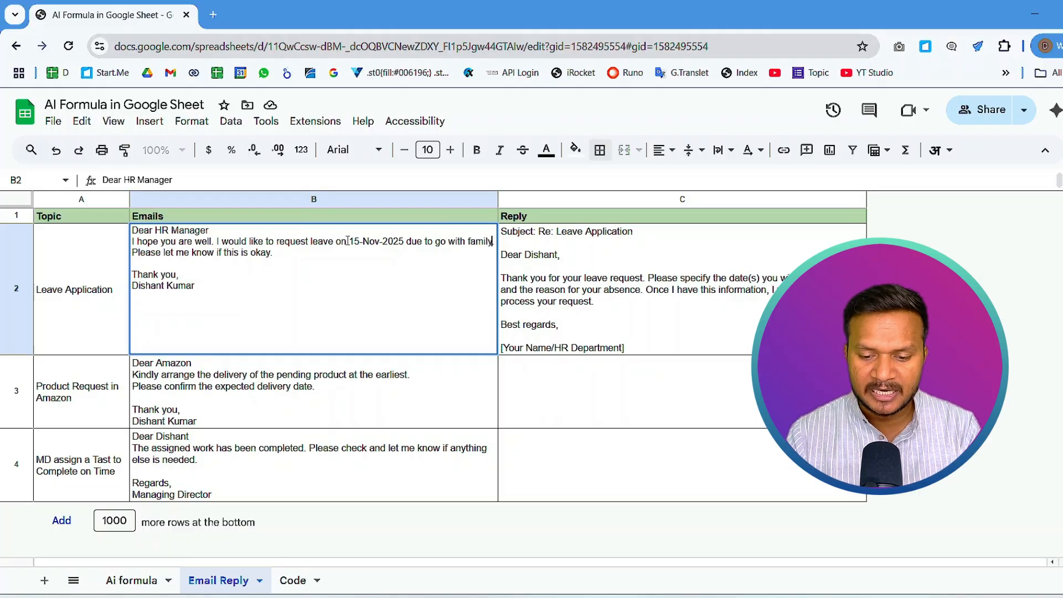
key(Return)
click(545, 326)
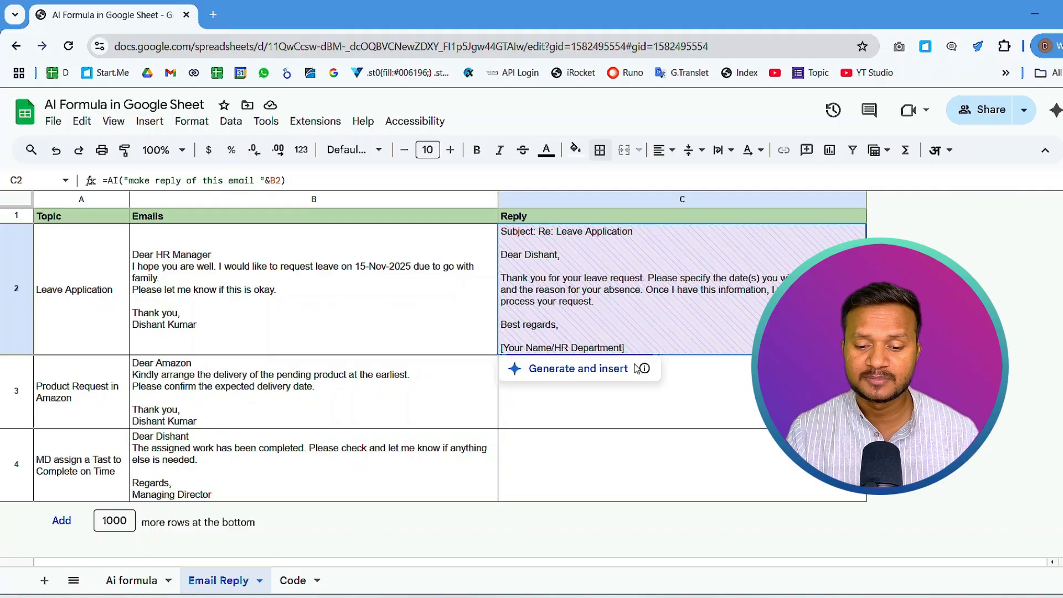
Step: Regenerate the AI reply in C2 from the edited leave application email, and select the reply cells C2:C4
click(558, 377)
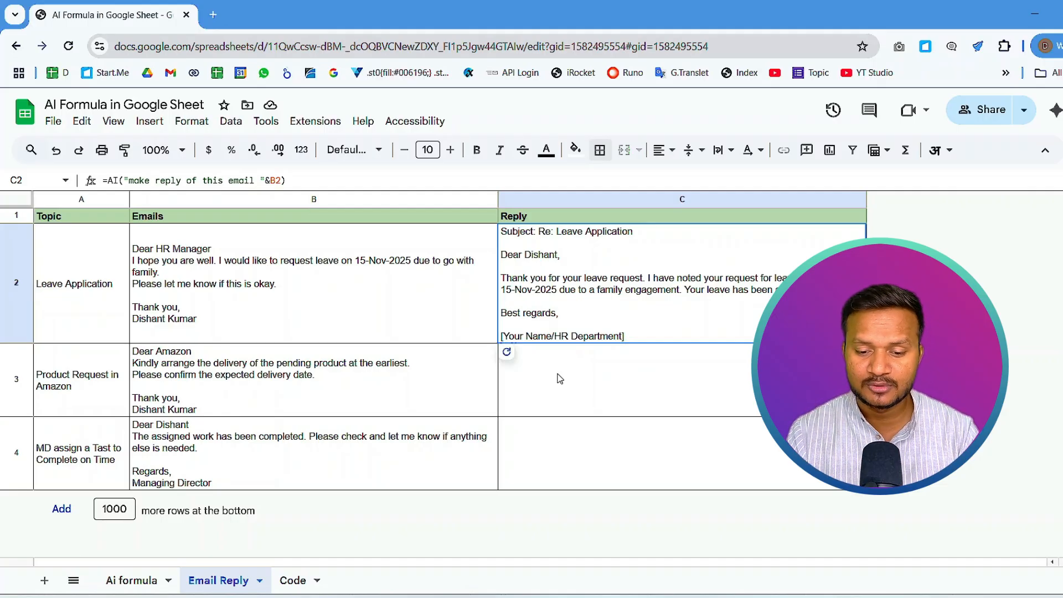
key(Left)
key(Right)
key(shift+Down)
key(shift+Down)
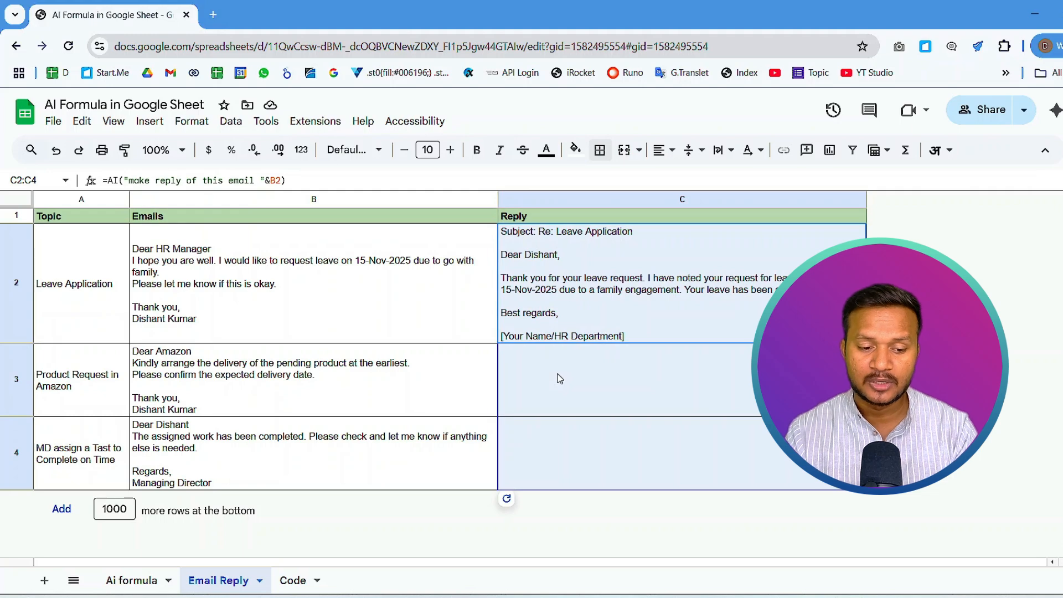
Step: Correct the topic text in A4 to "MD assign a Task to Complete on Time"
click(83, 394)
click(96, 464)
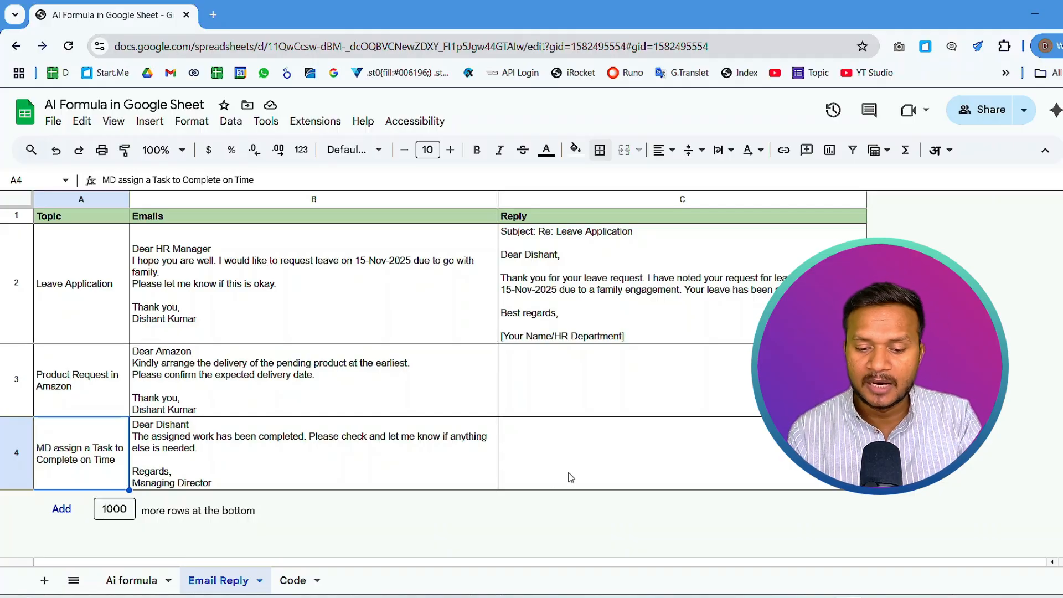
Step: Fill the AI reply formula from C2 down through C4 and look over the generated replies
click(591, 462)
drag(607, 320, 602, 445)
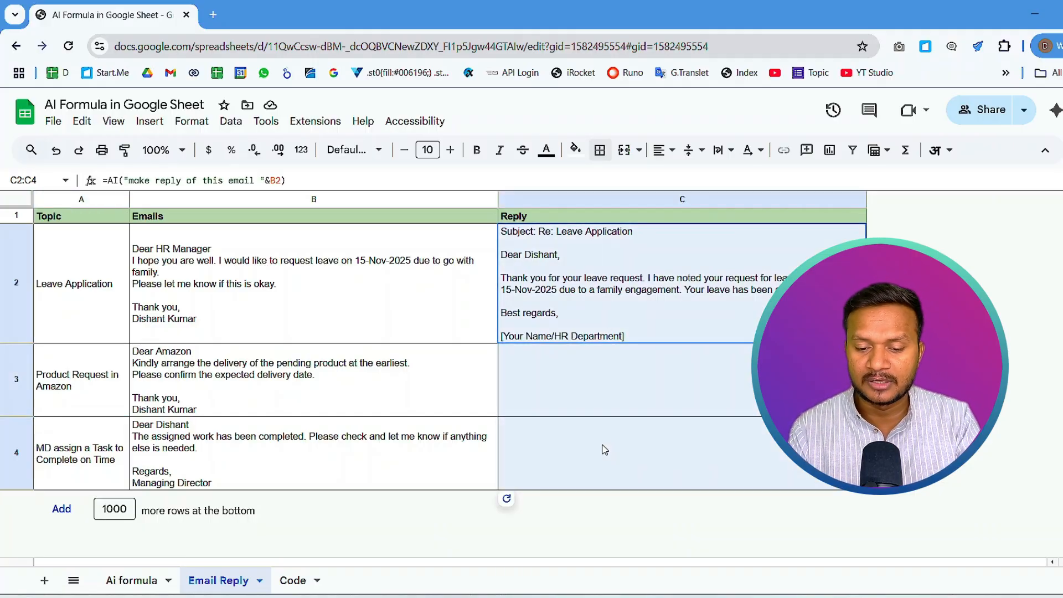
key(ctrl+d)
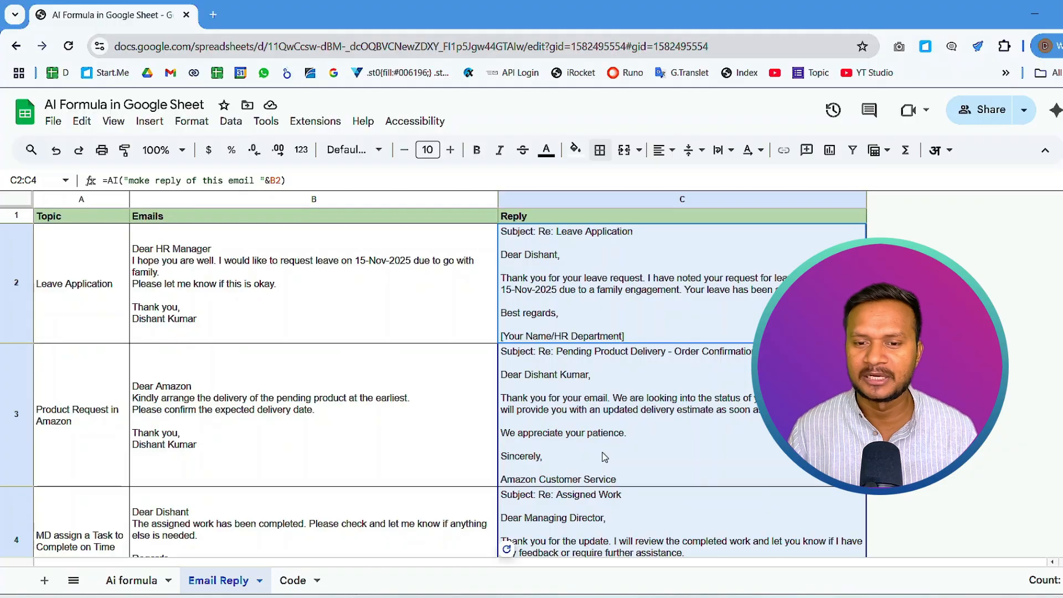
scroll(658, 423, down, 2)
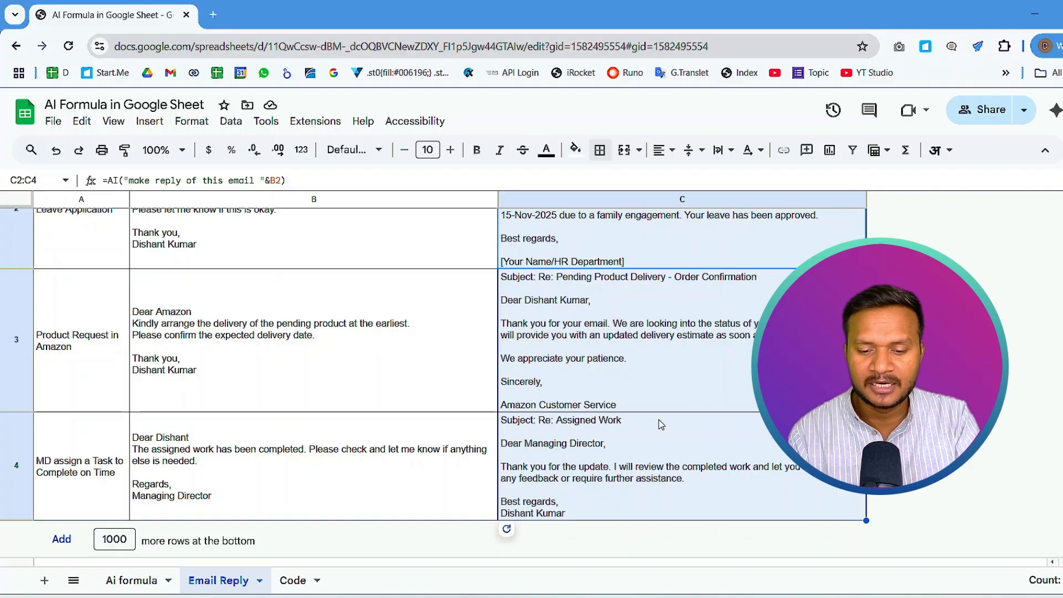
scroll(605, 339, up, 1)
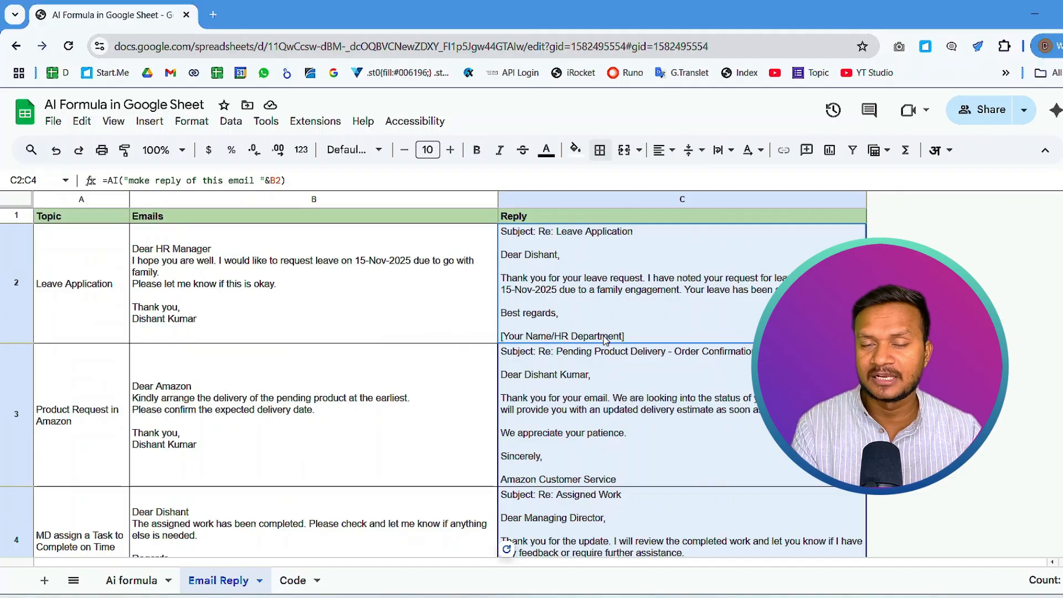
scroll(605, 339, down, 1)
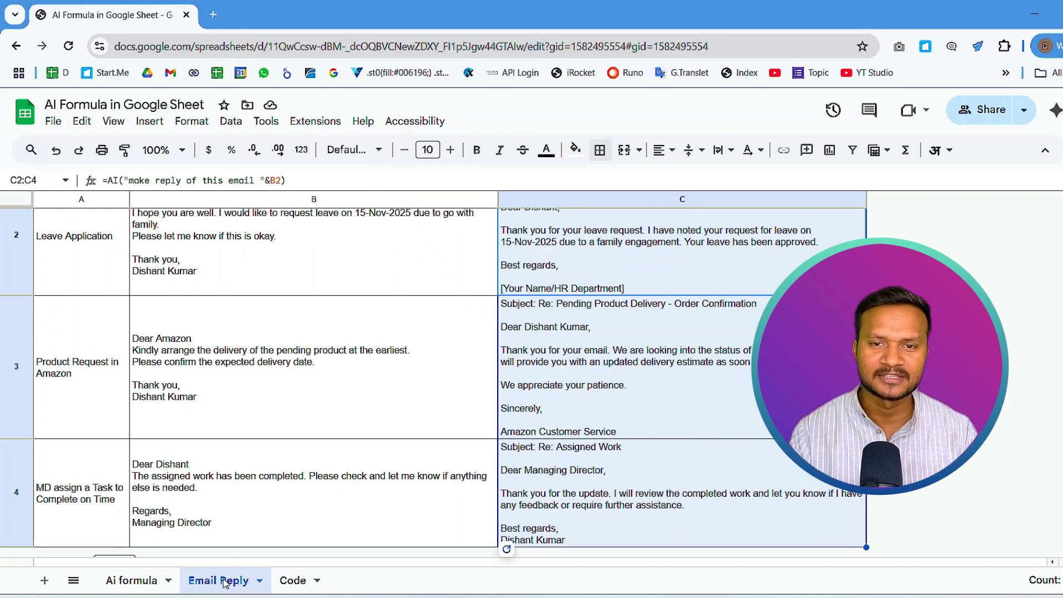
Step: On the Code sheet, enter =AI("create a google app script code for "&A2) in cell B2 for the Fill Down topic
click(293, 582)
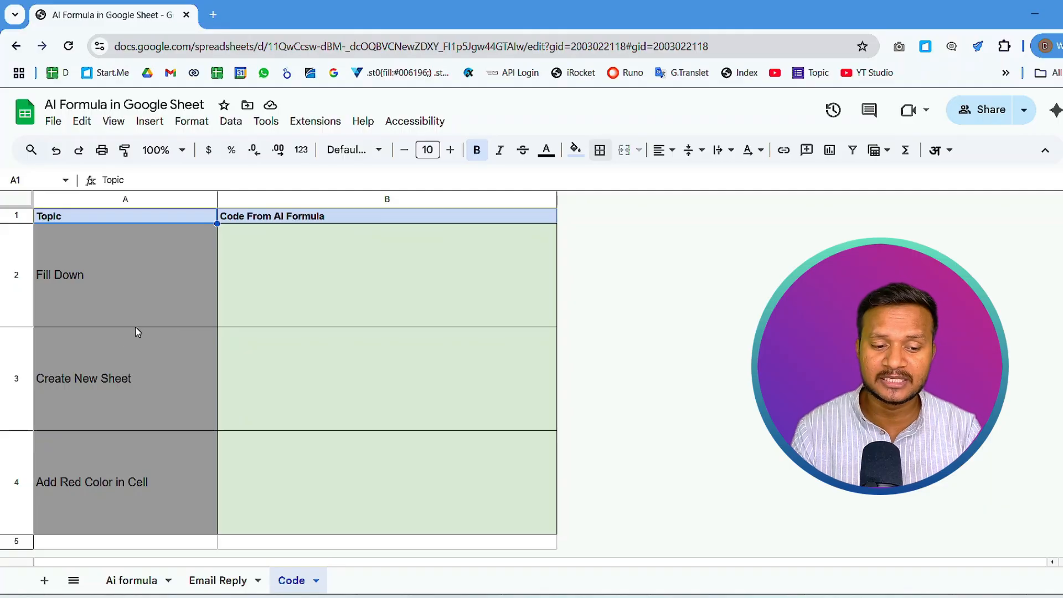
click(87, 391)
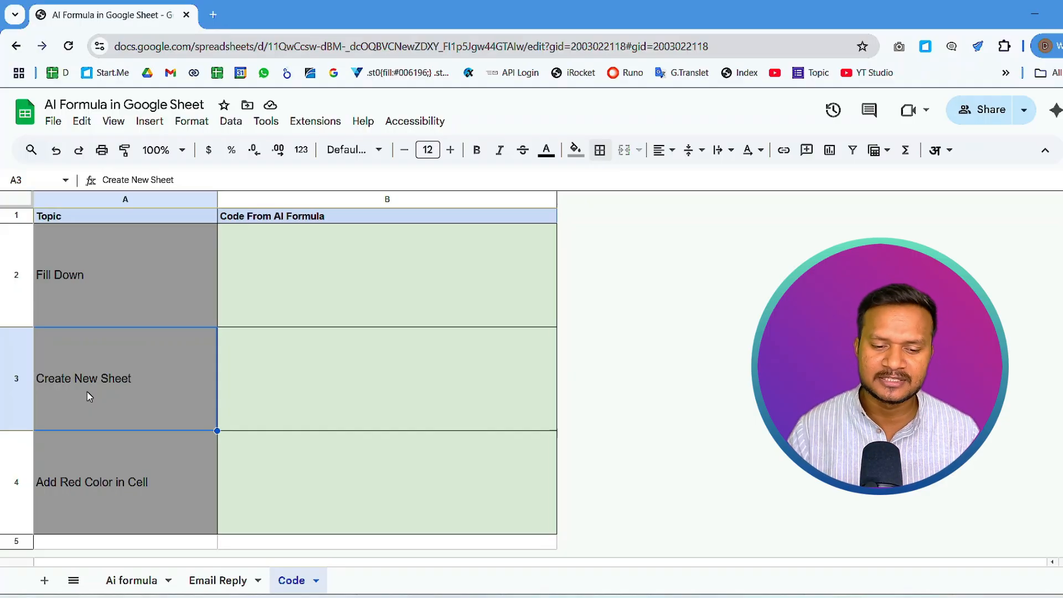
click(367, 290)
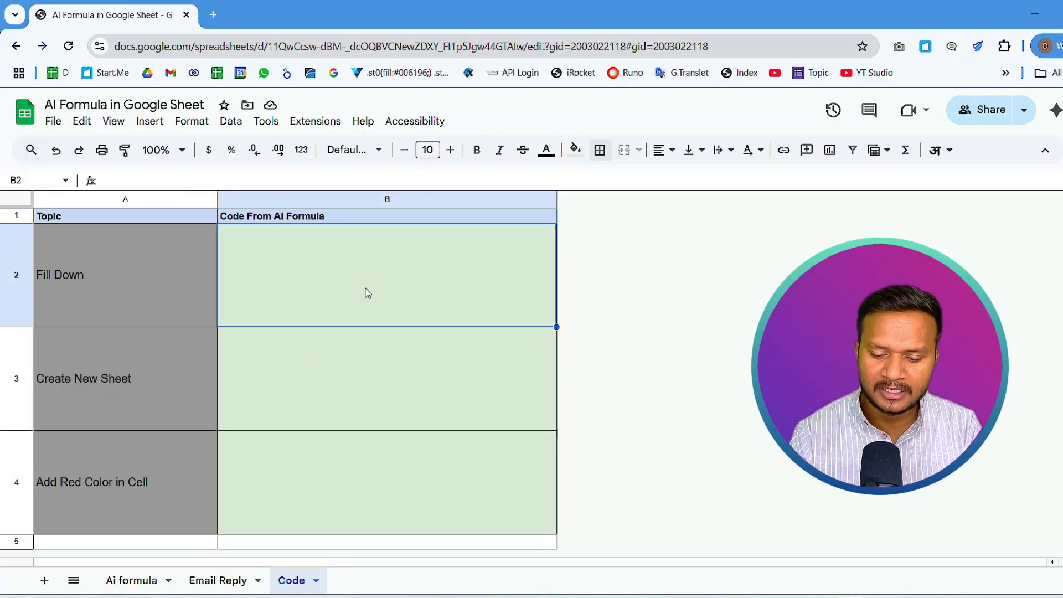
text(=)
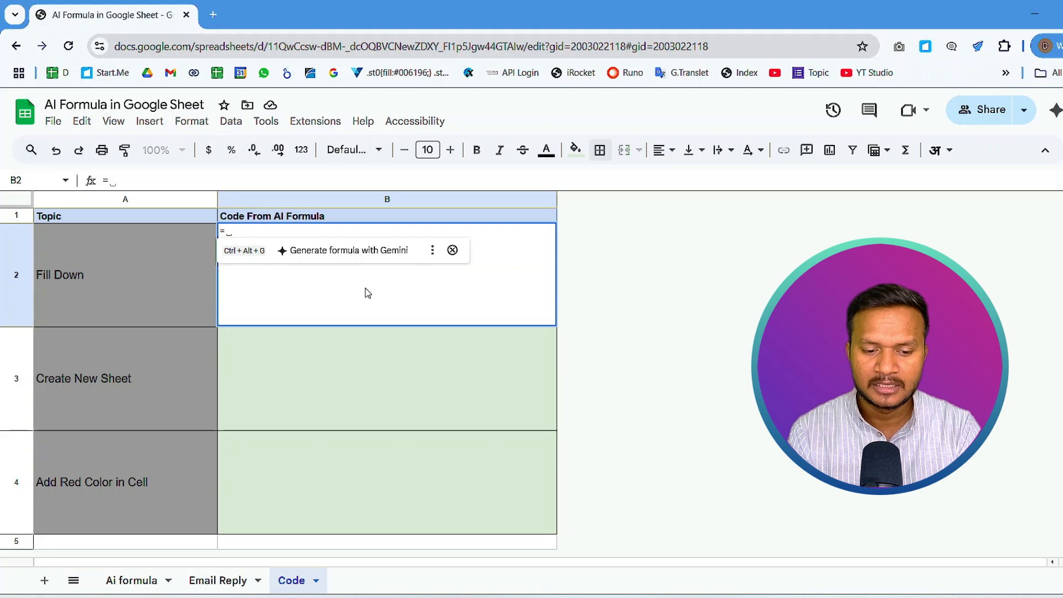
text(AI(")
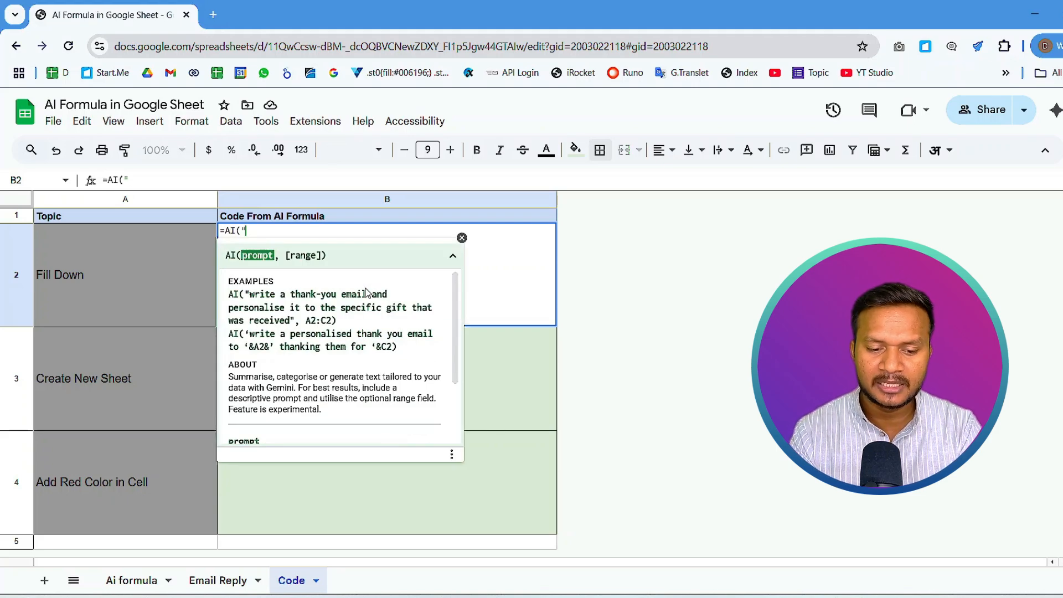
text(create a google)
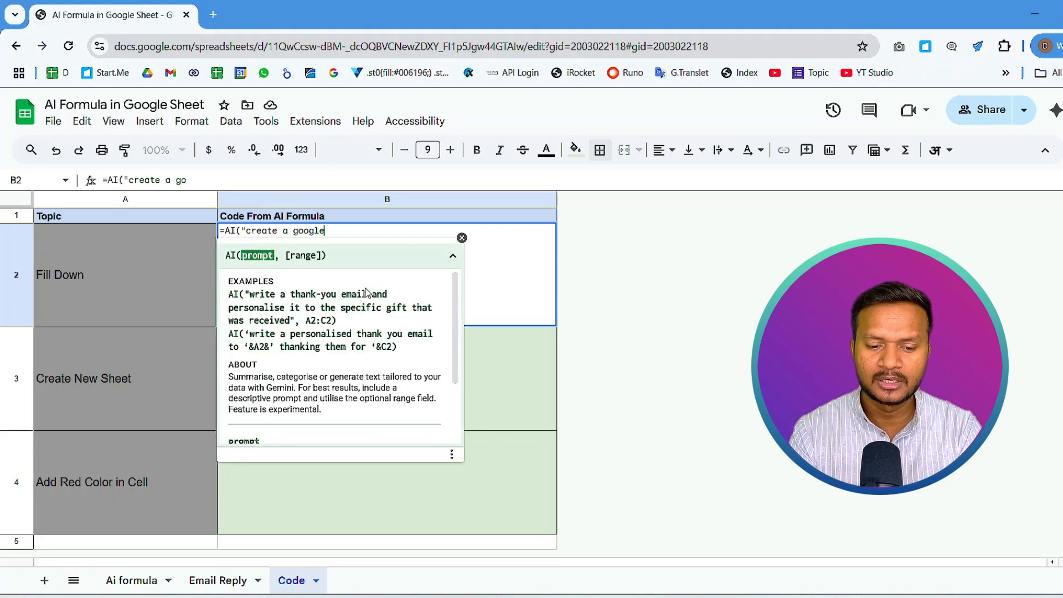
text( app script )
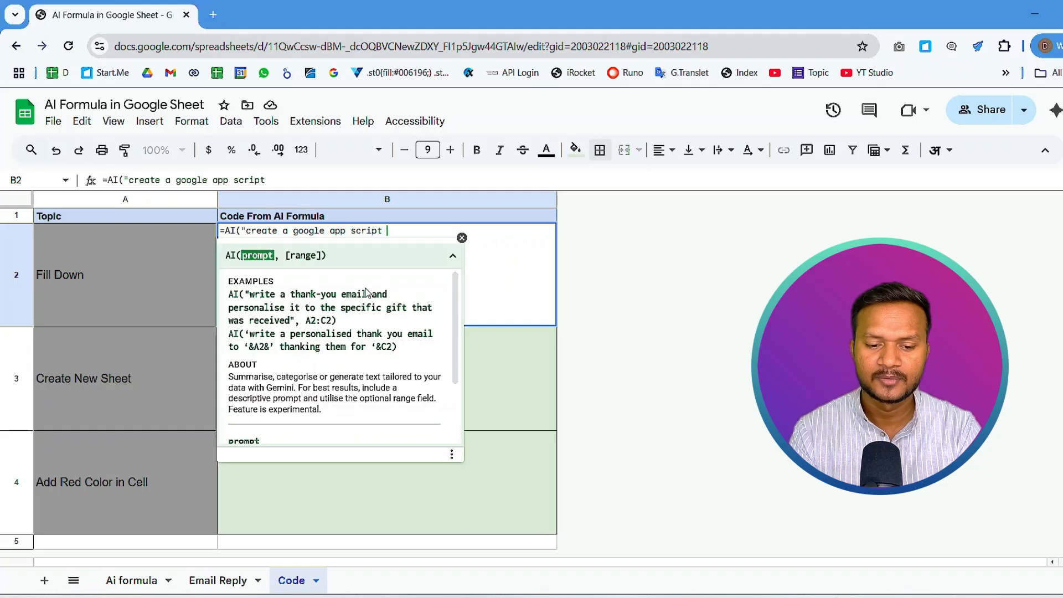
text(code f)
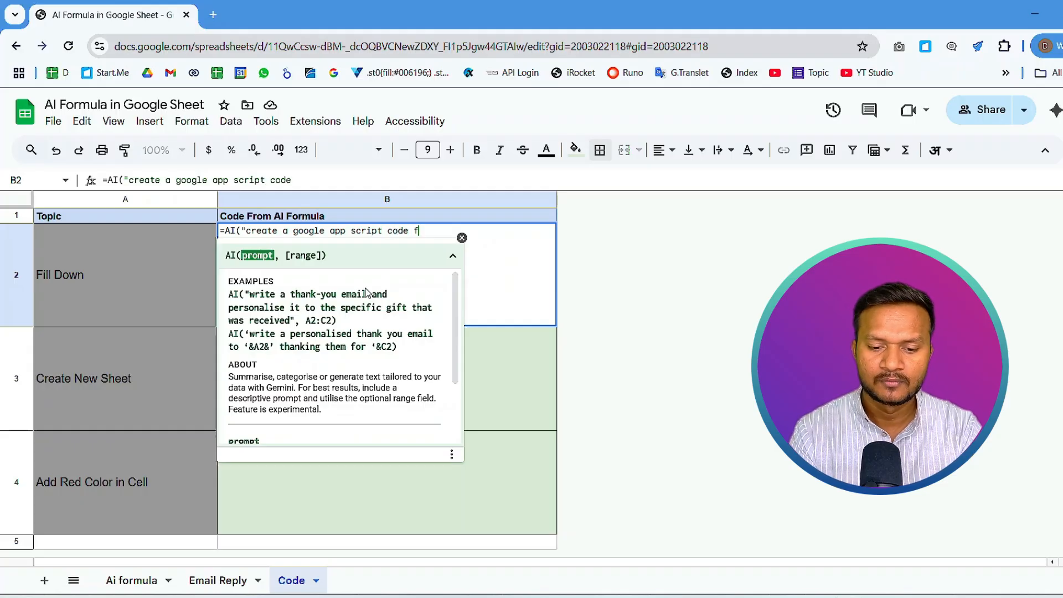
text(or ")
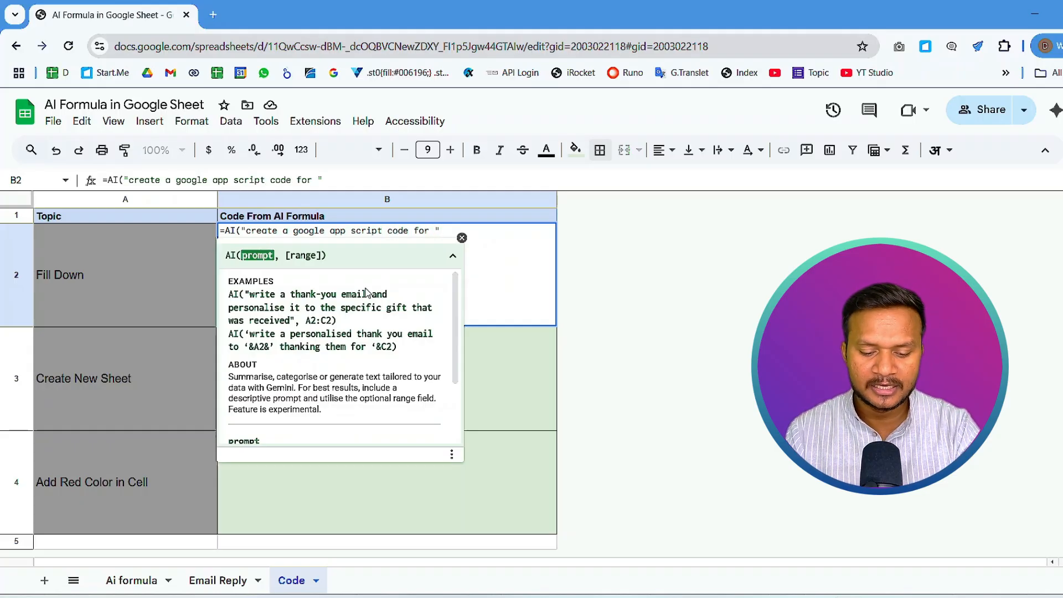
text(&A2)
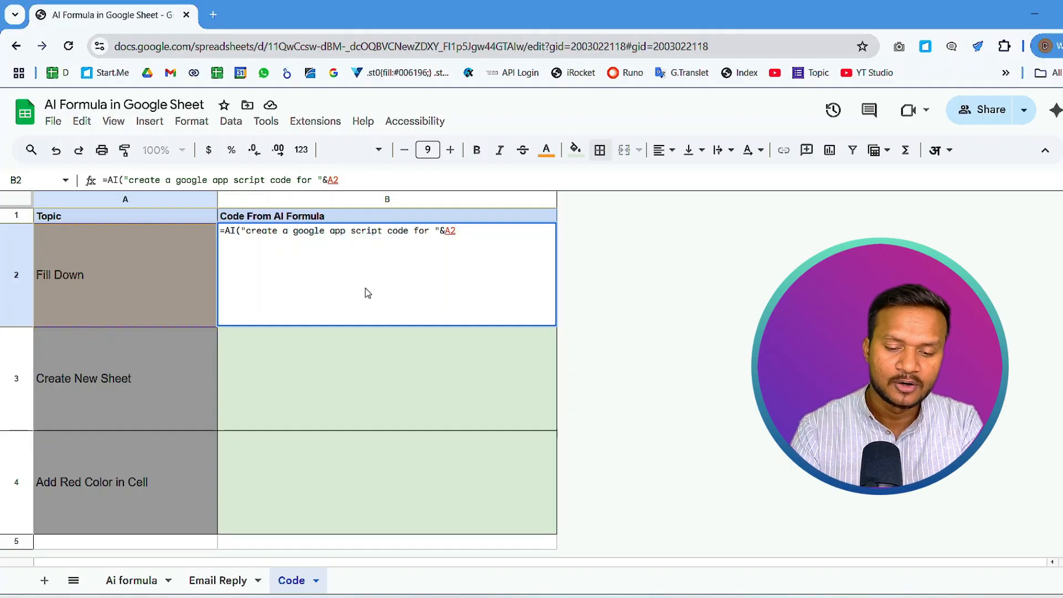
text())
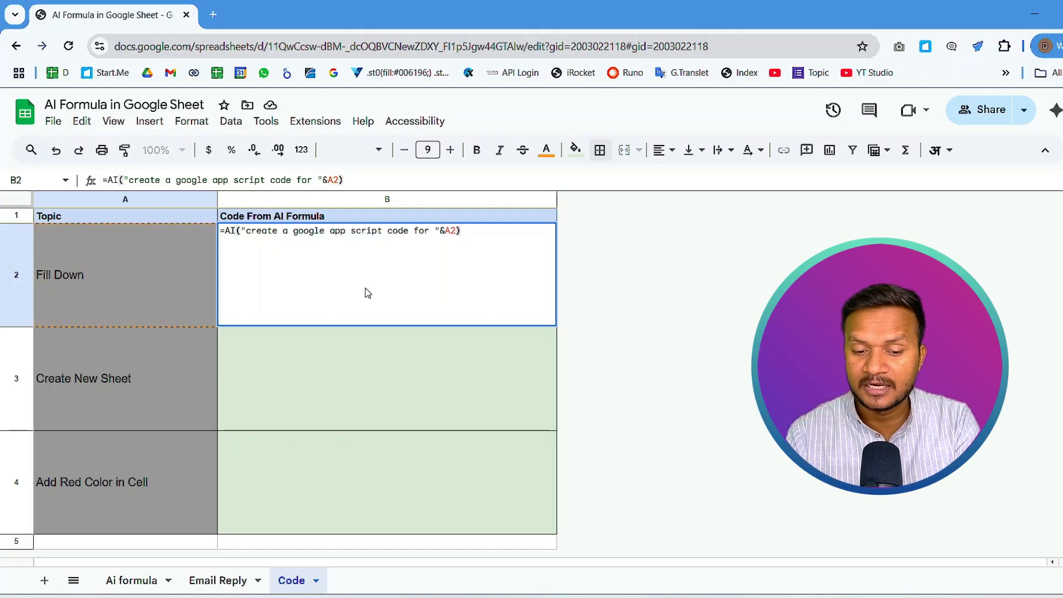
key(Return)
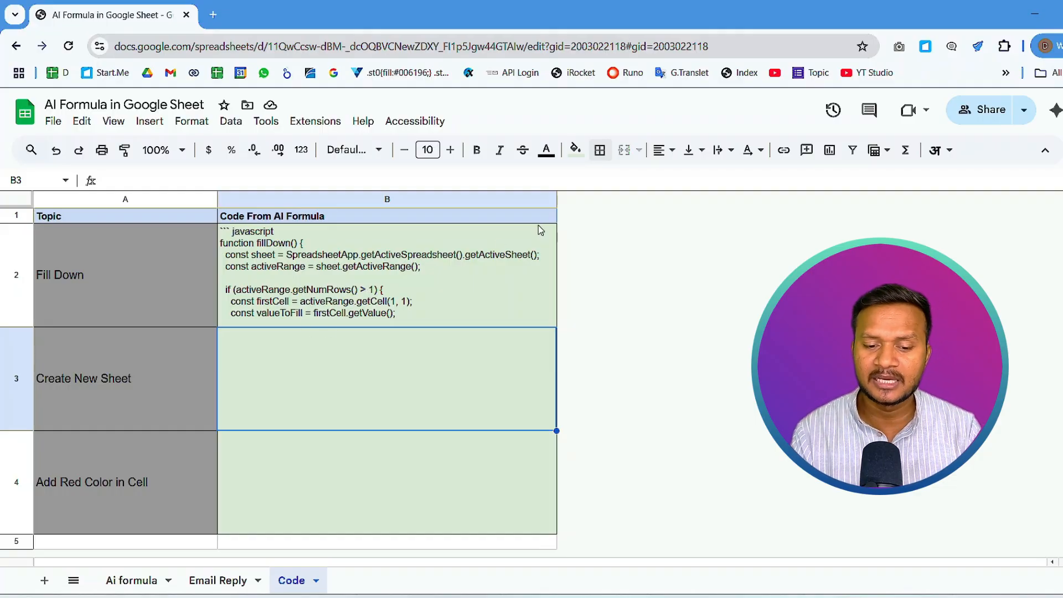
Step: Fill the script code formula from B2 down through B4 for the Create New Sheet and Add Red Color in Cell topics
drag(406, 316, 407, 476)
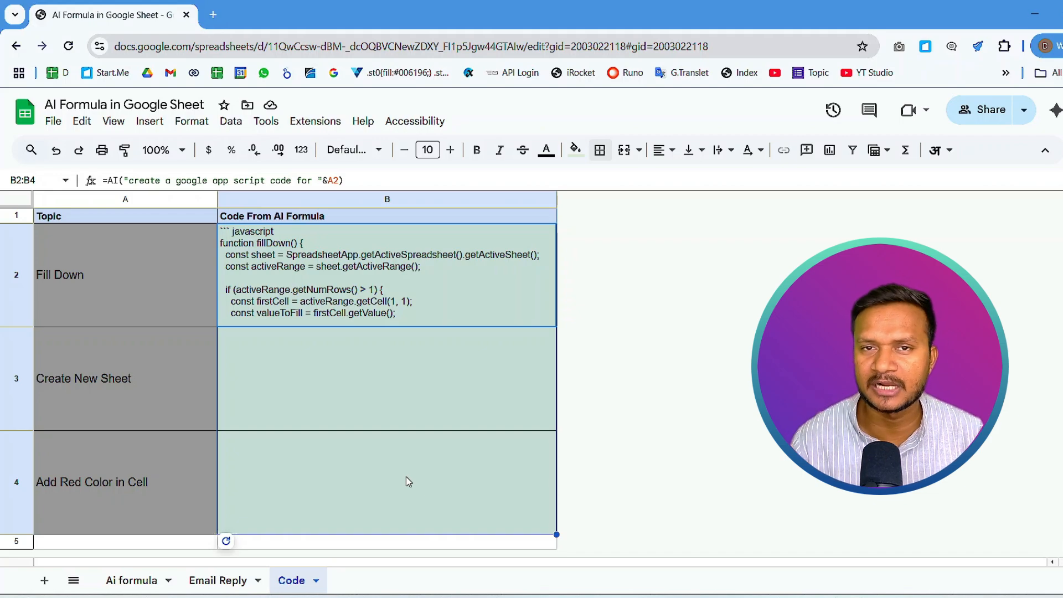
click(355, 395)
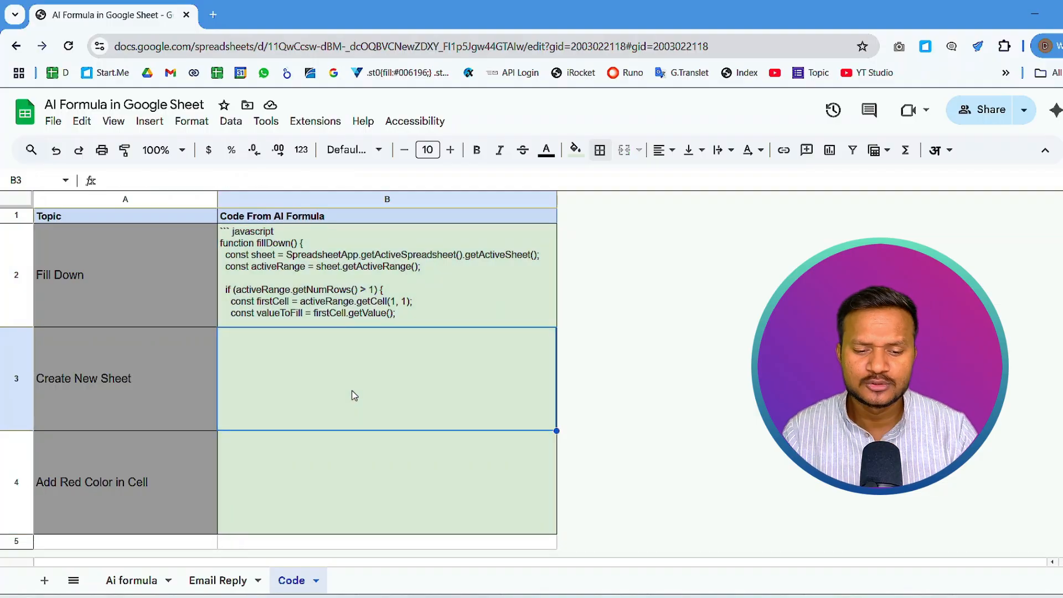
key(Up)
key(Up)
key(Down)
key(shift+Down)
key(shift+Down)
key(shift+Down)
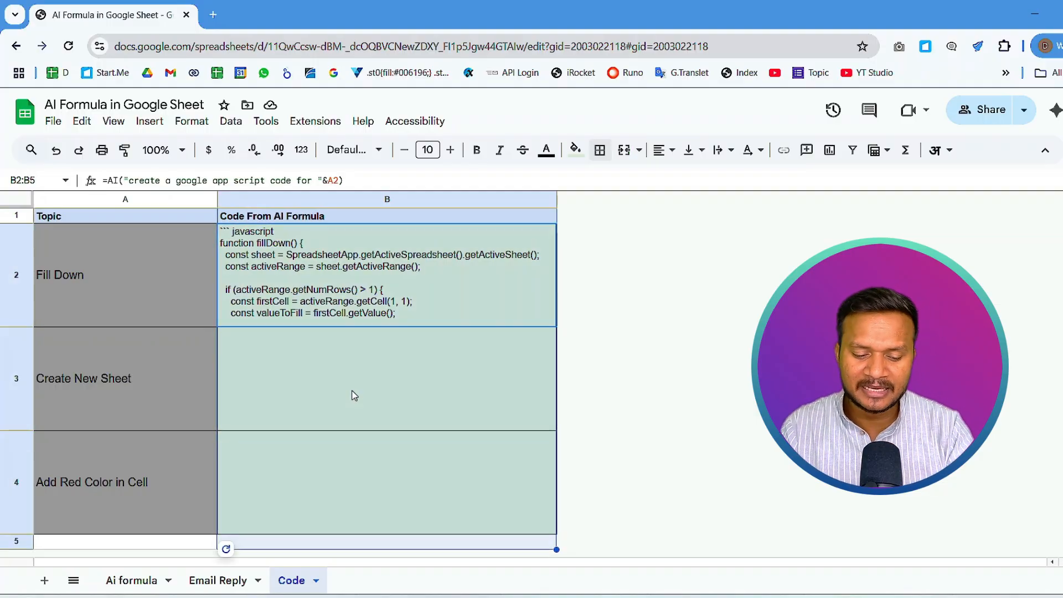
key(shift+Up)
key(ctrl+d)
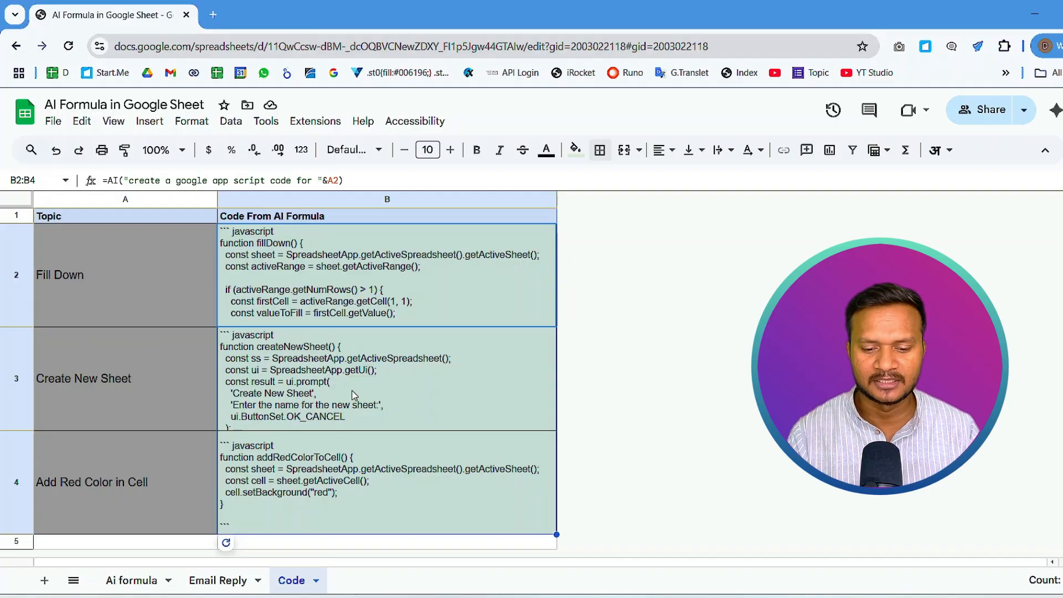
click(351, 336)
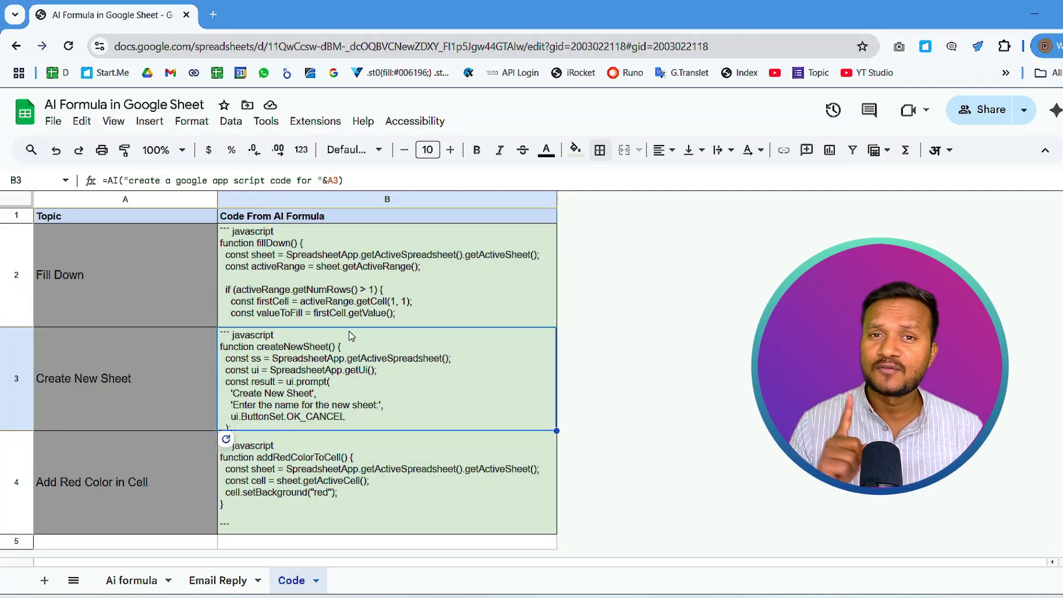